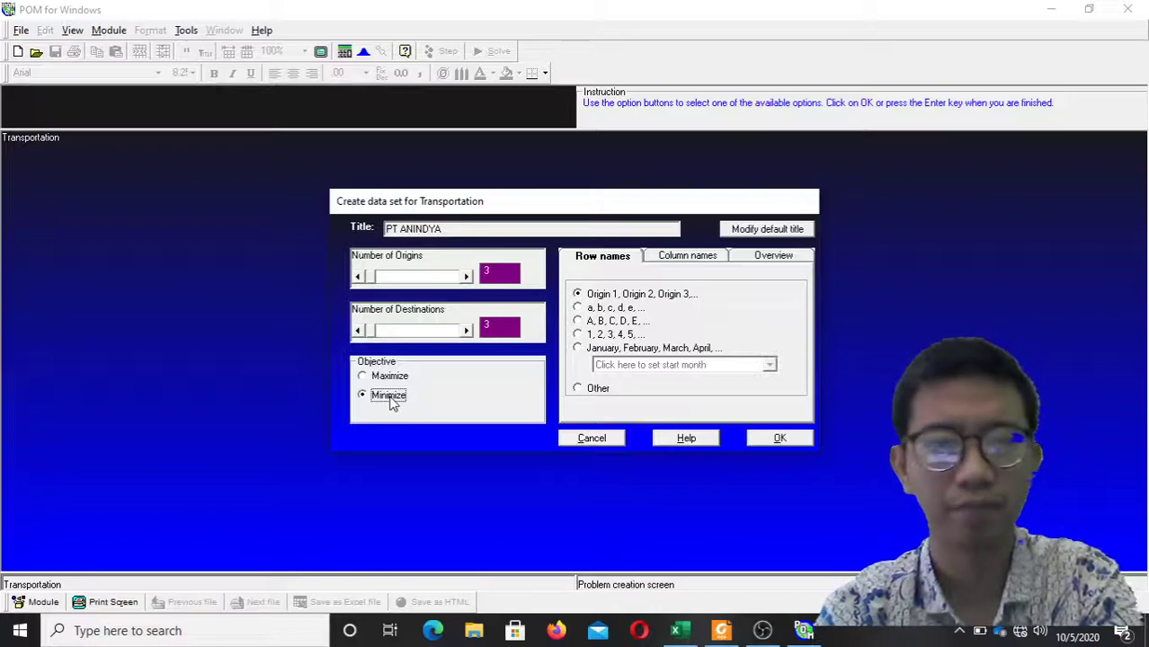
Check the warehouse names in the Foxit Reader PDF, set the row names to A, B, C, D, E, and create the POM data set.
click(721, 631)
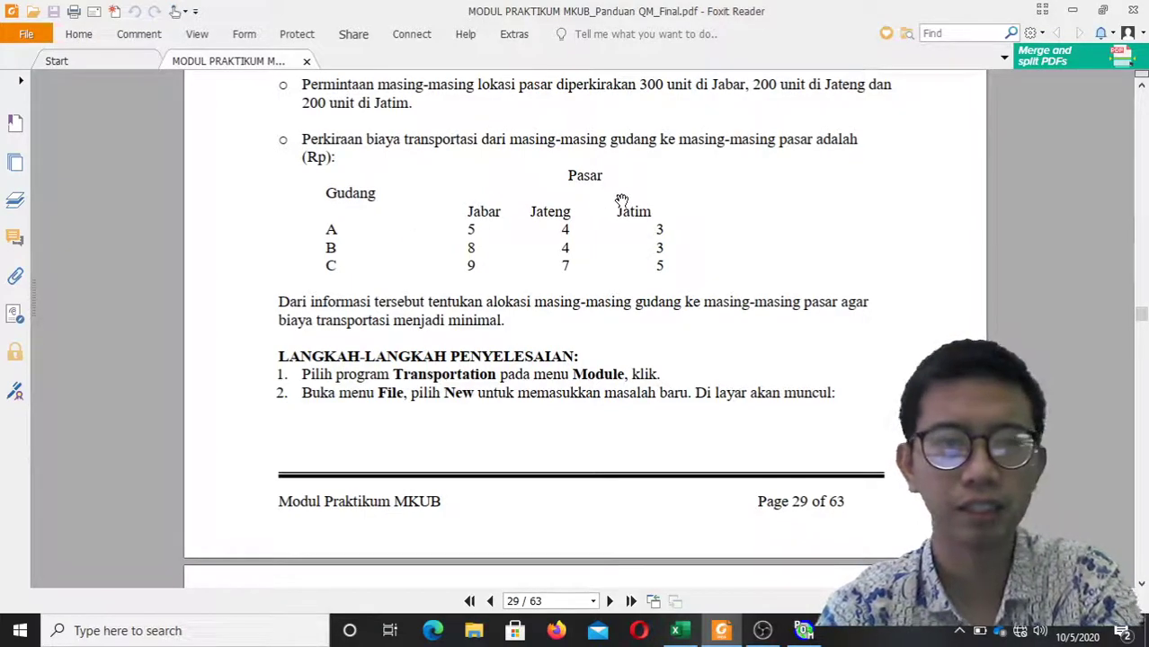
click(1073, 9)
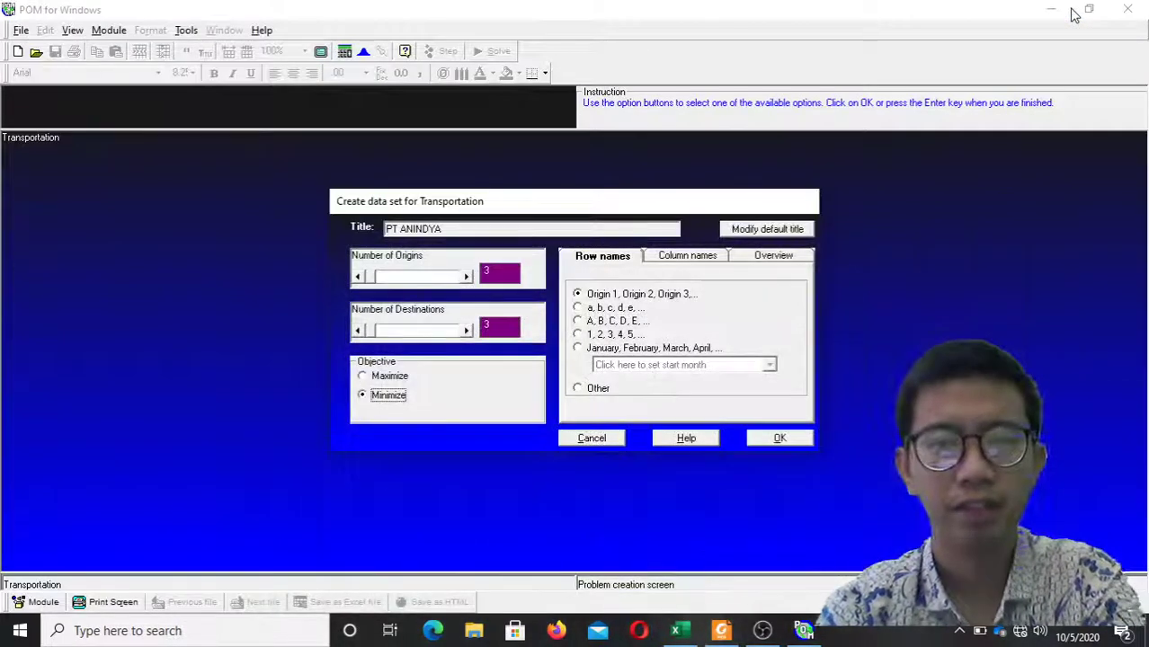
click(587, 321)
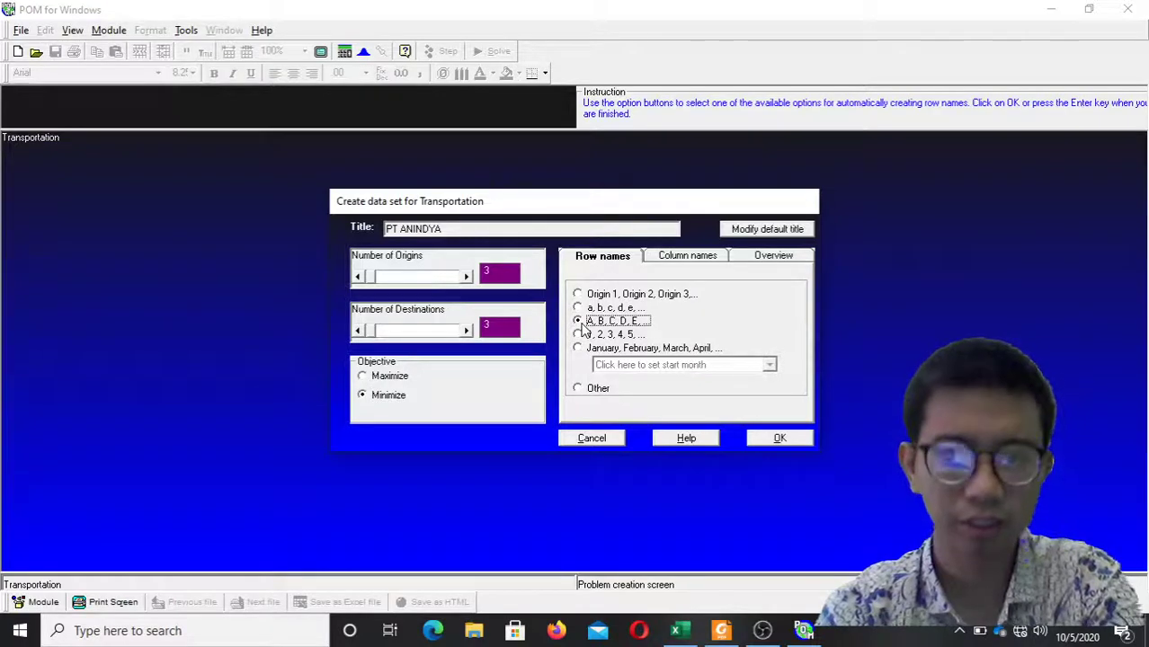
click(692, 256)
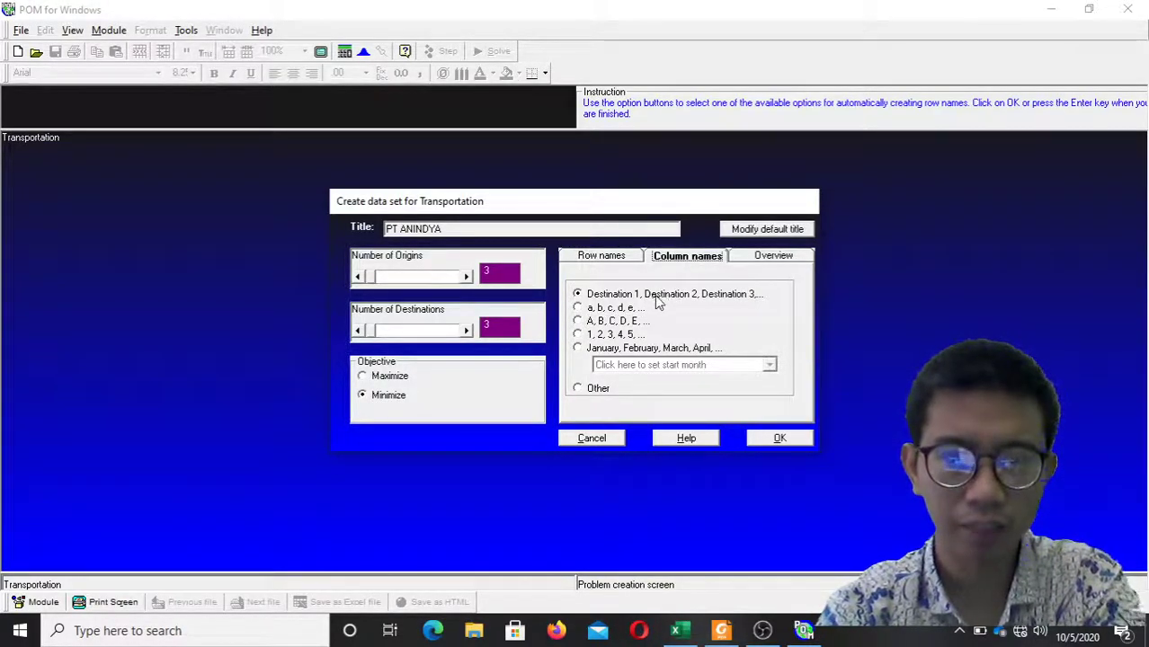
click(601, 256)
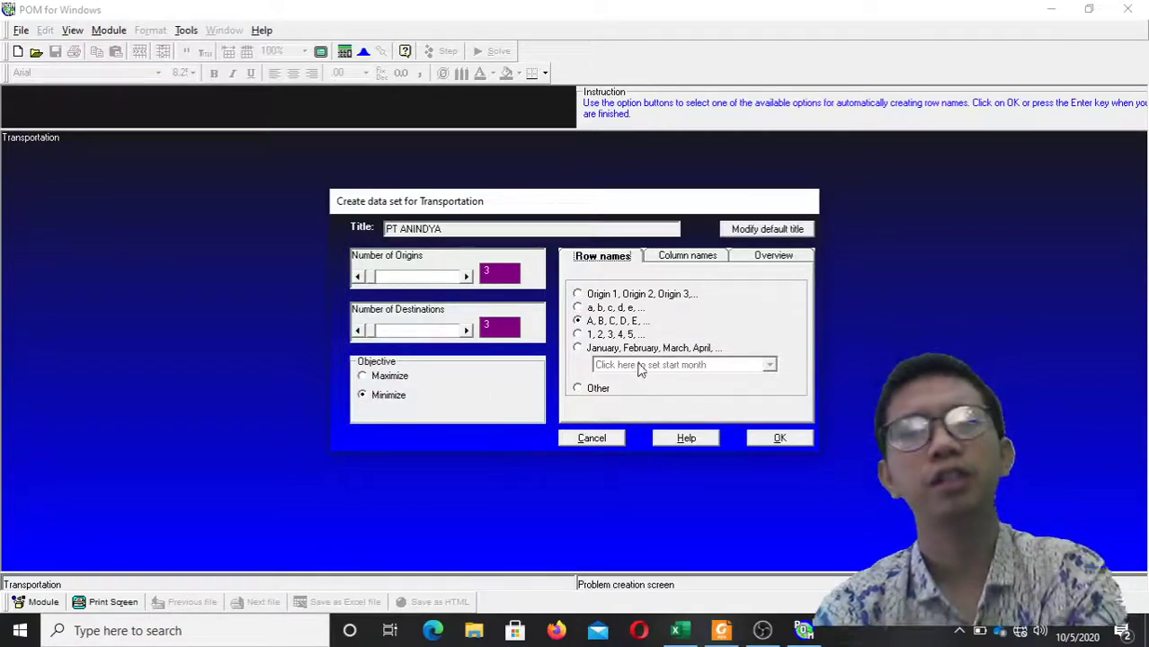
click(772, 438)
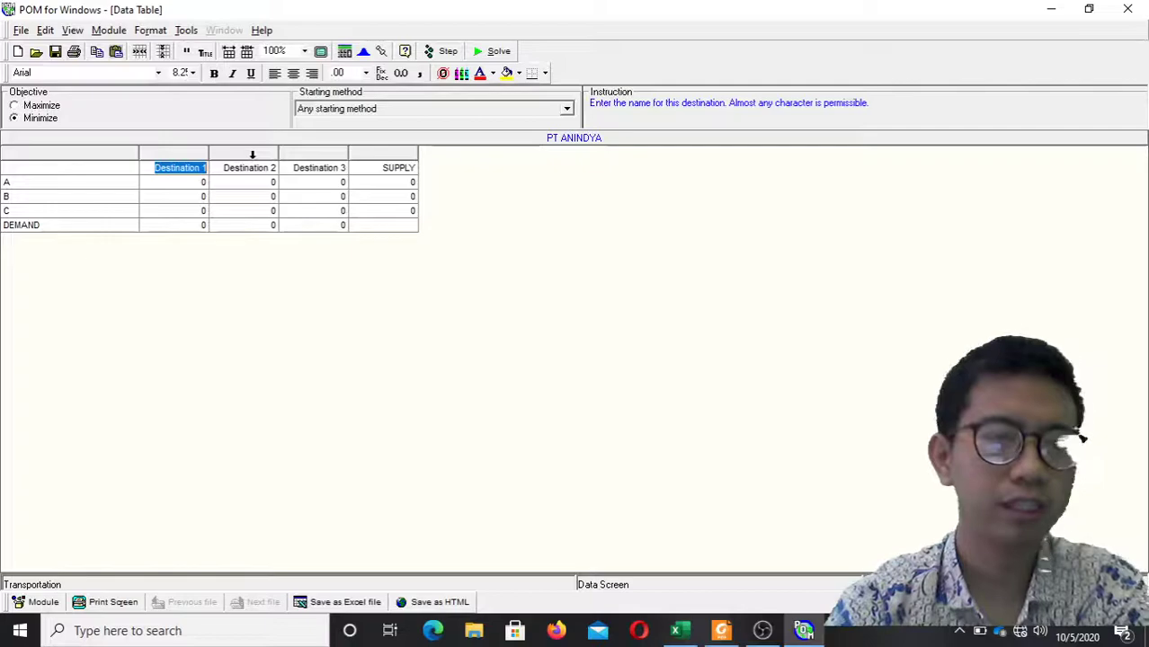
Rename the three destination columns as JABAR, JATENG and JATIM.
text(JABAR)
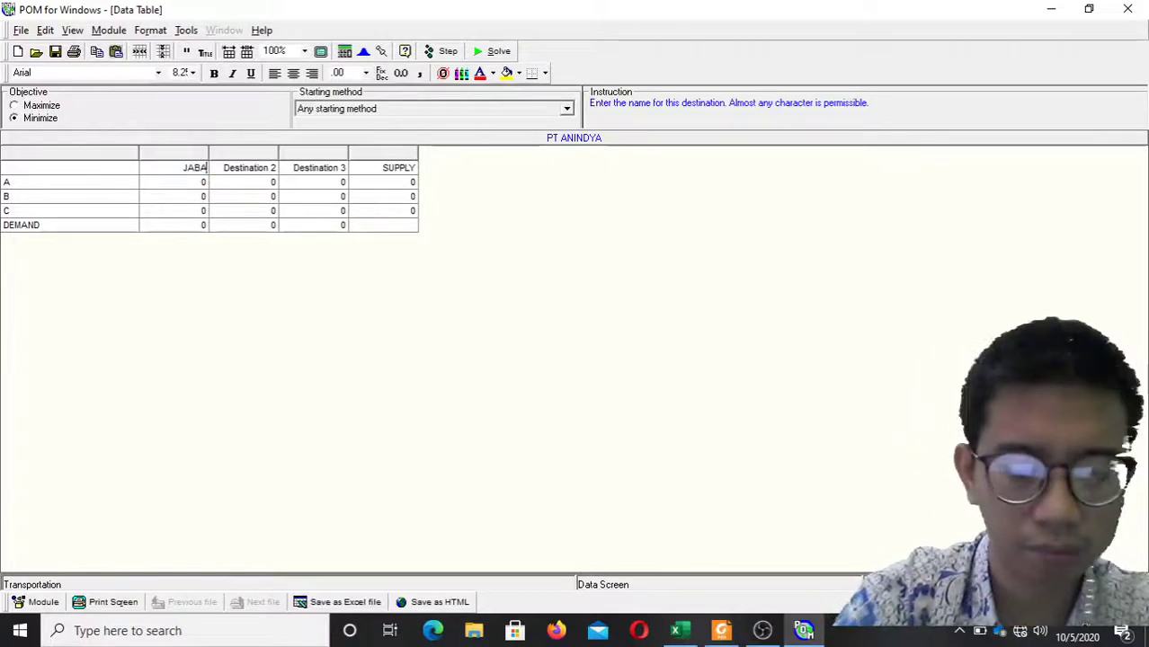
click(259, 170)
text(JATENG)
key(Tab)
text(JATIM)
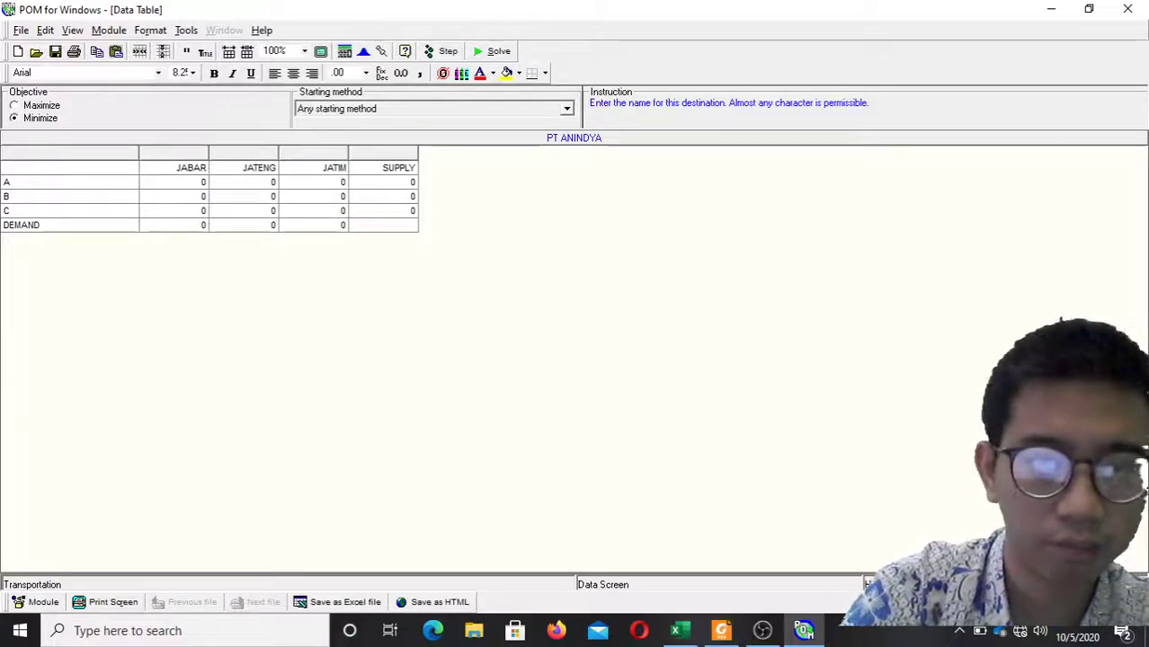
Look up the warehouse capacities in the Foxit Reader PDF and enter supplies of 100 for A, 300 for B and 300 for C in POM.
click(720, 632)
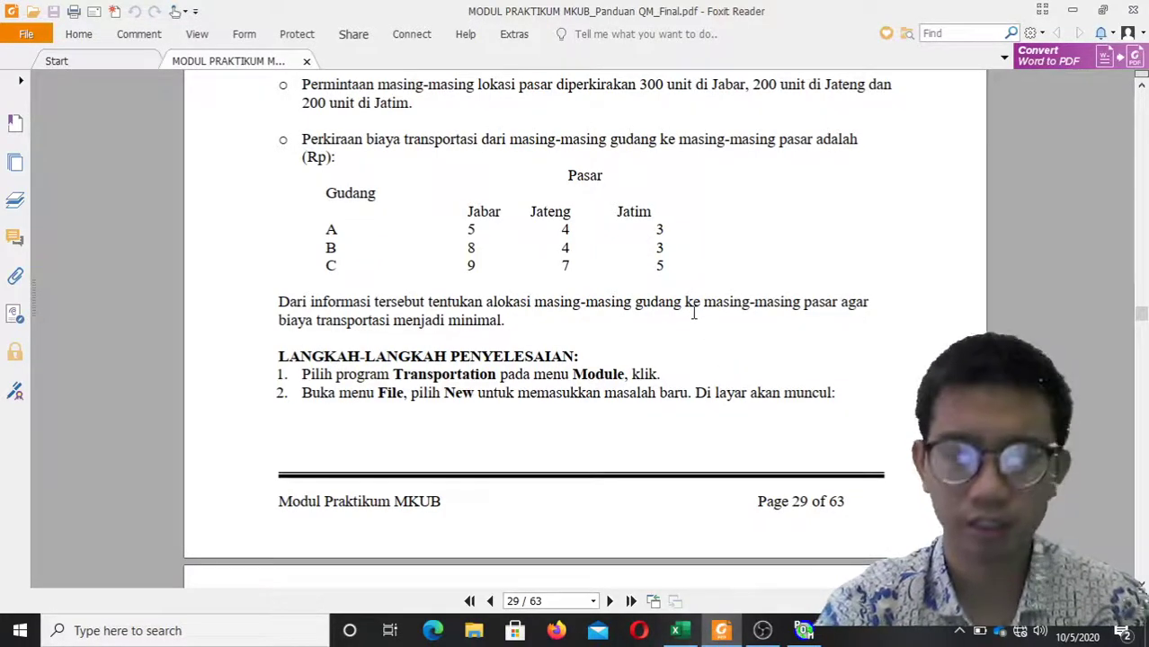
scroll(693, 313, up, 3)
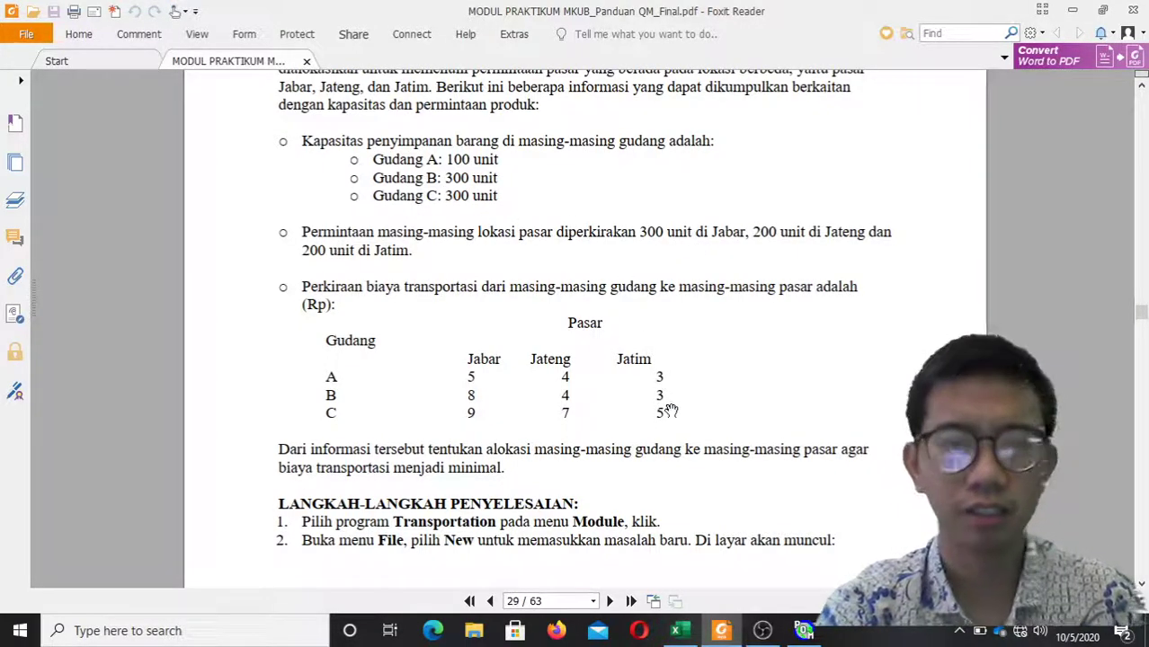
click(806, 634)
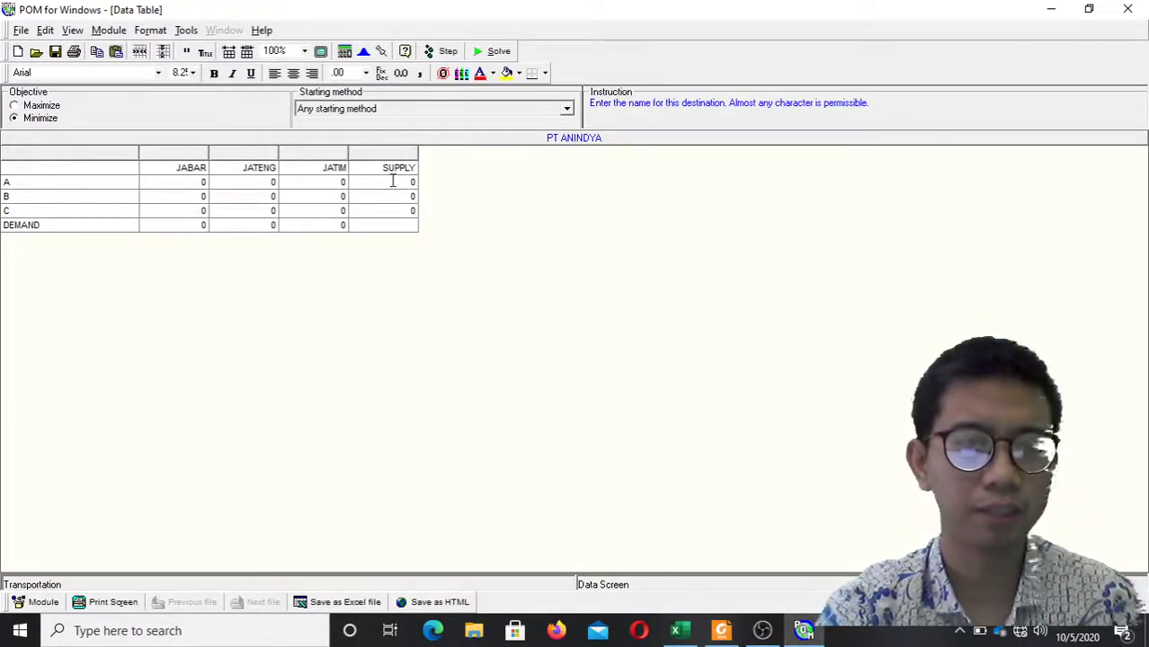
click(806, 634)
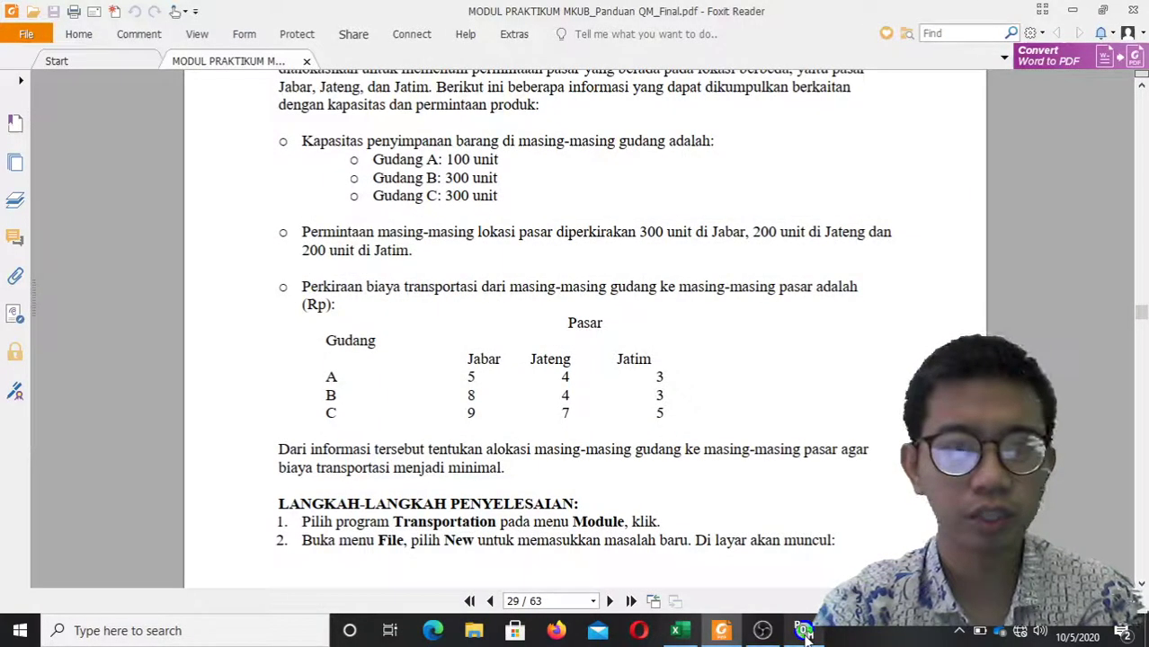
click(806, 634)
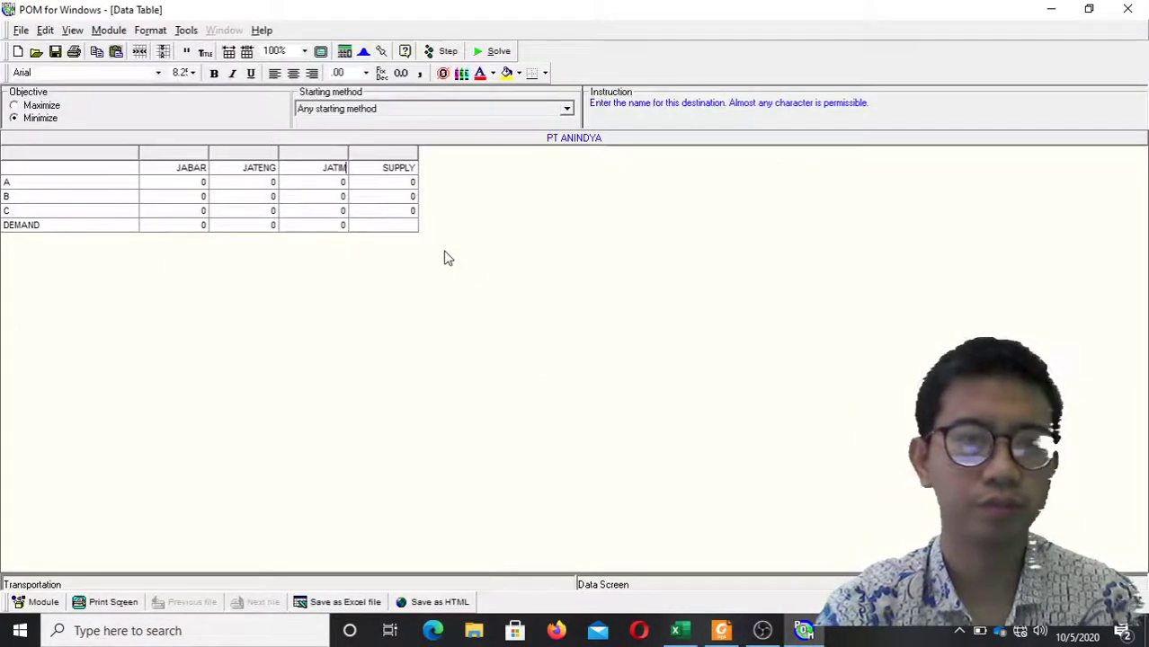
click(384, 180)
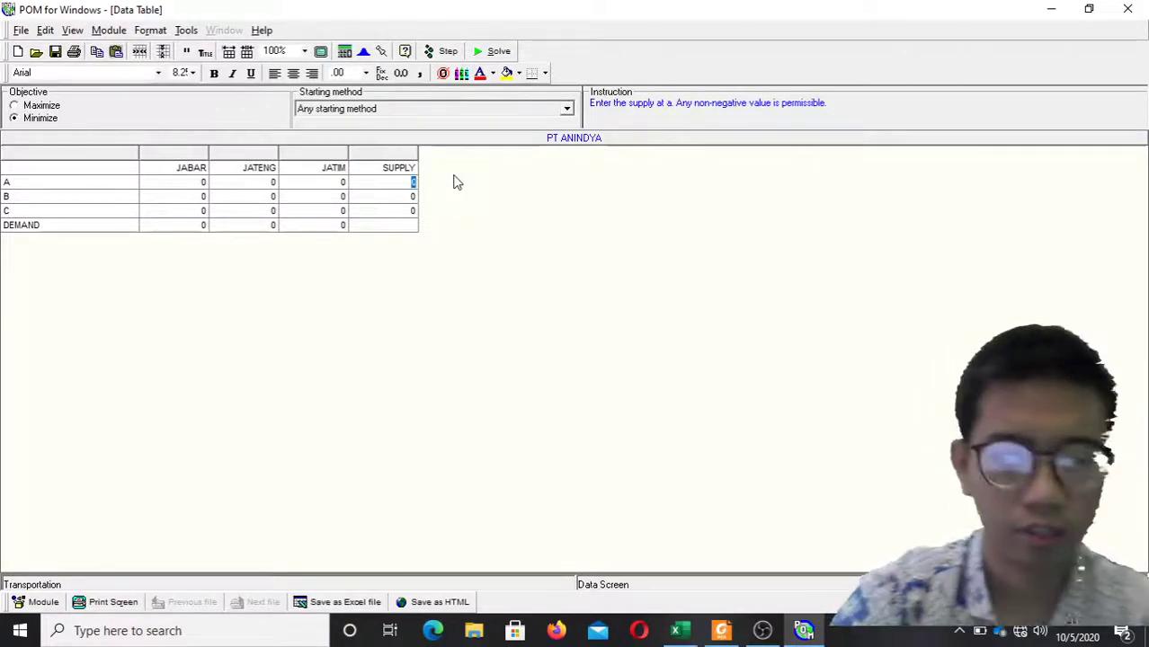
text(100)
key(Return)
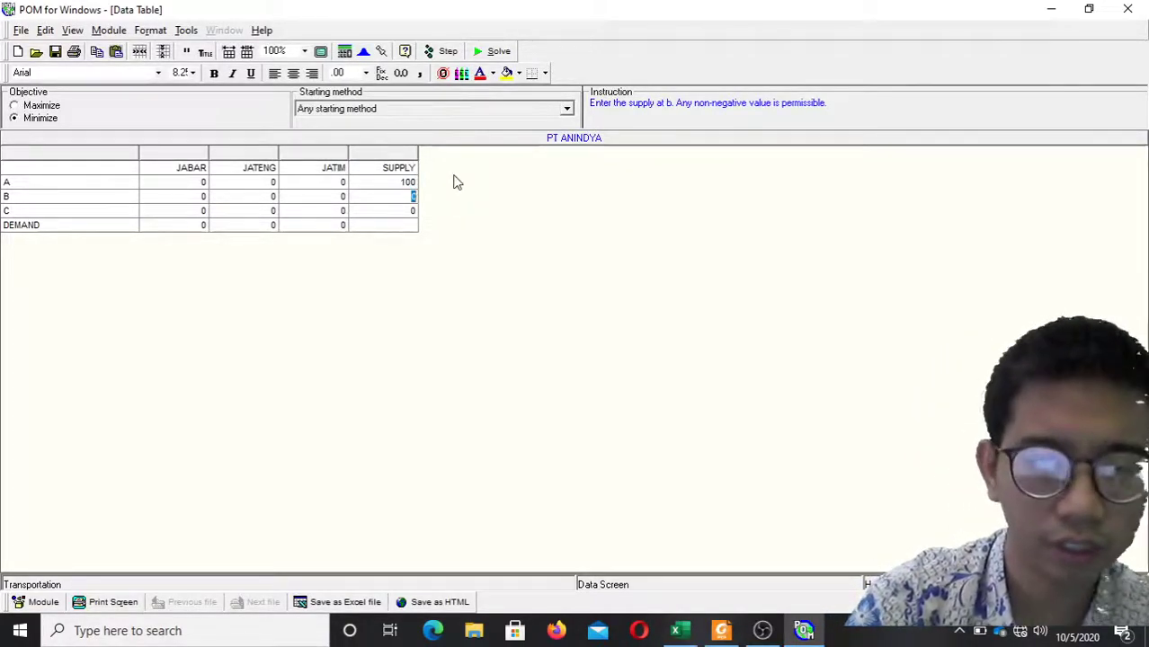
text(300)
key(Return)
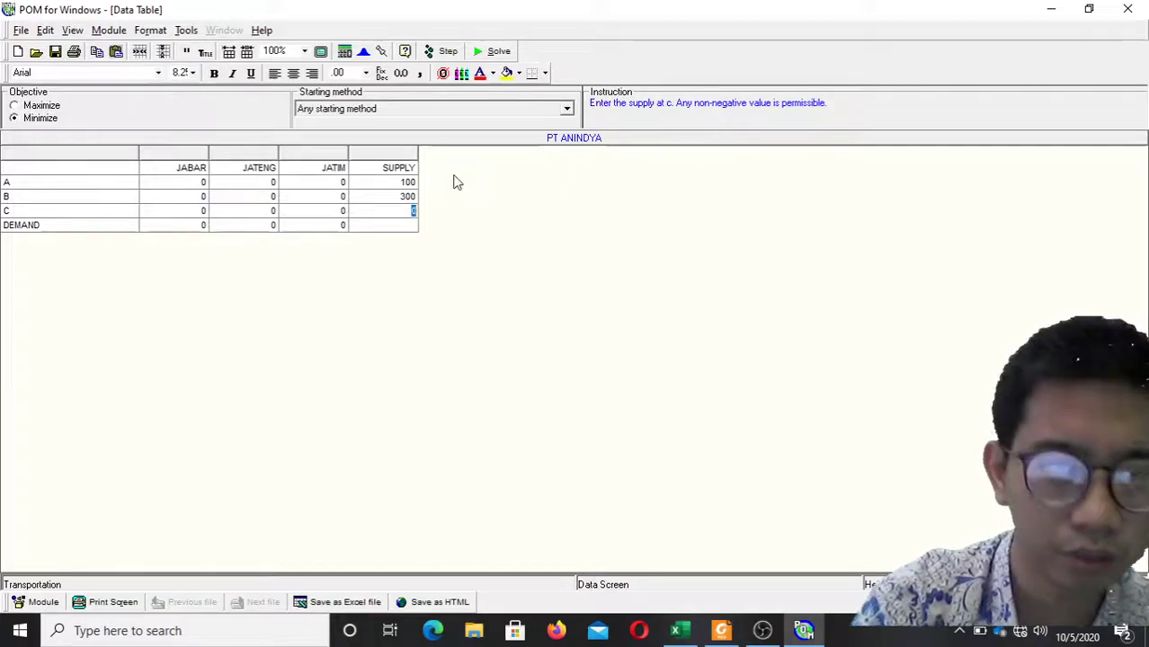
text(300)
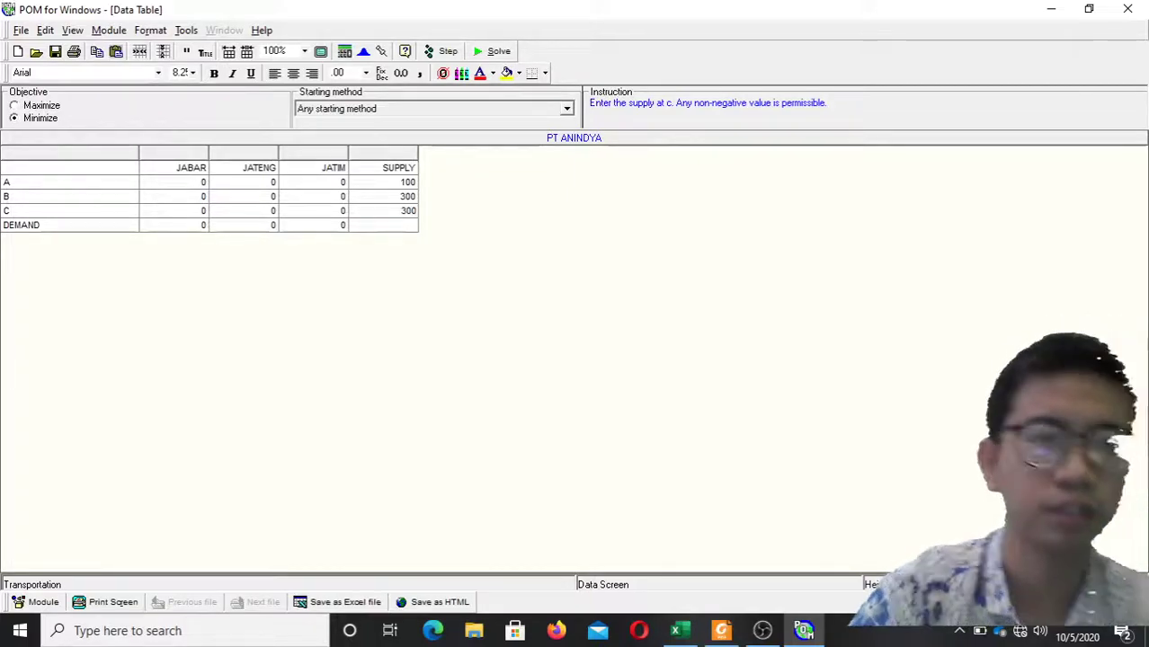
Consult the market demand in the Foxit Reader PDF and enter demands of 300 for JABAR, 200 for JATENG and 200 for JATIM in POM.
click(189, 224)
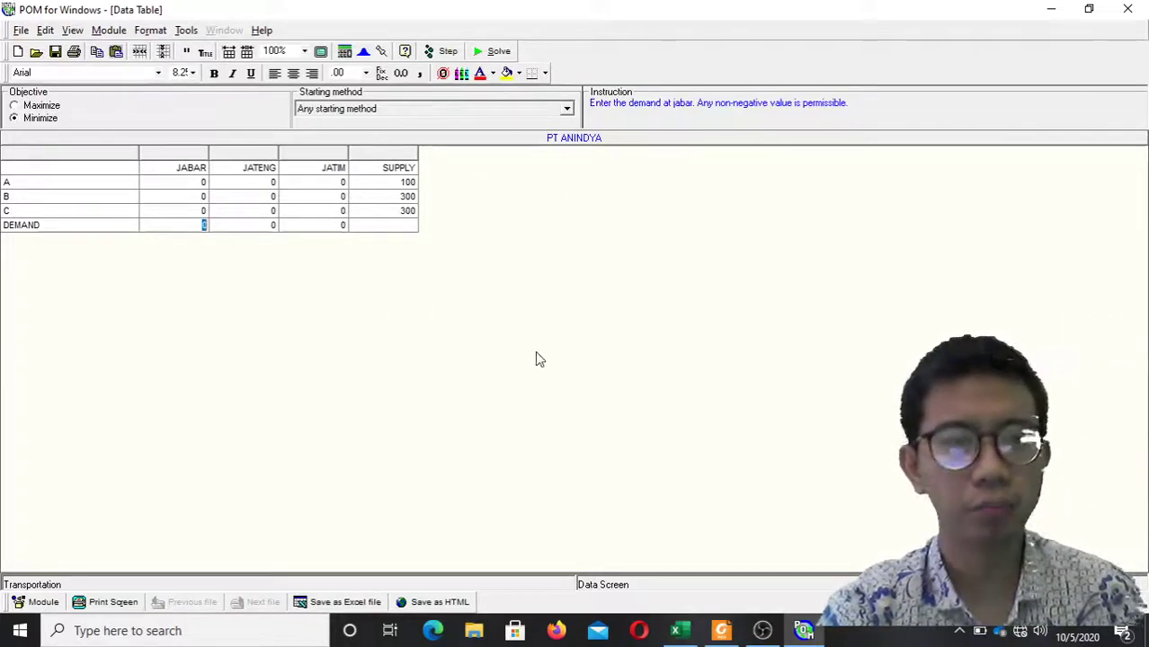
click(728, 632)
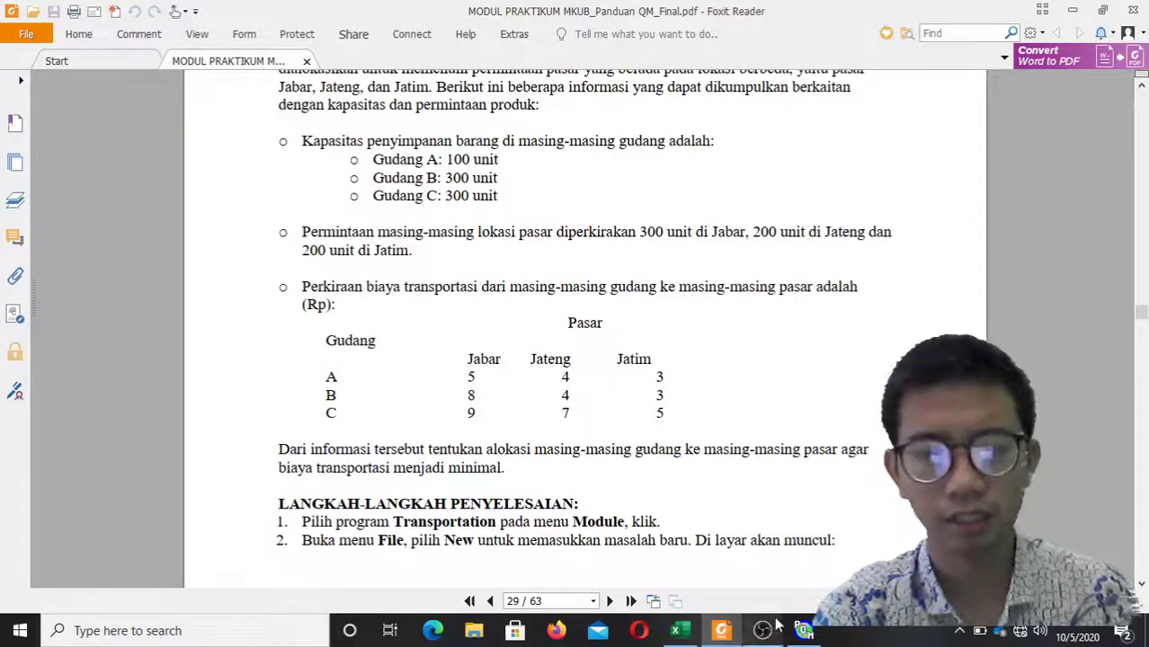
click(804, 633)
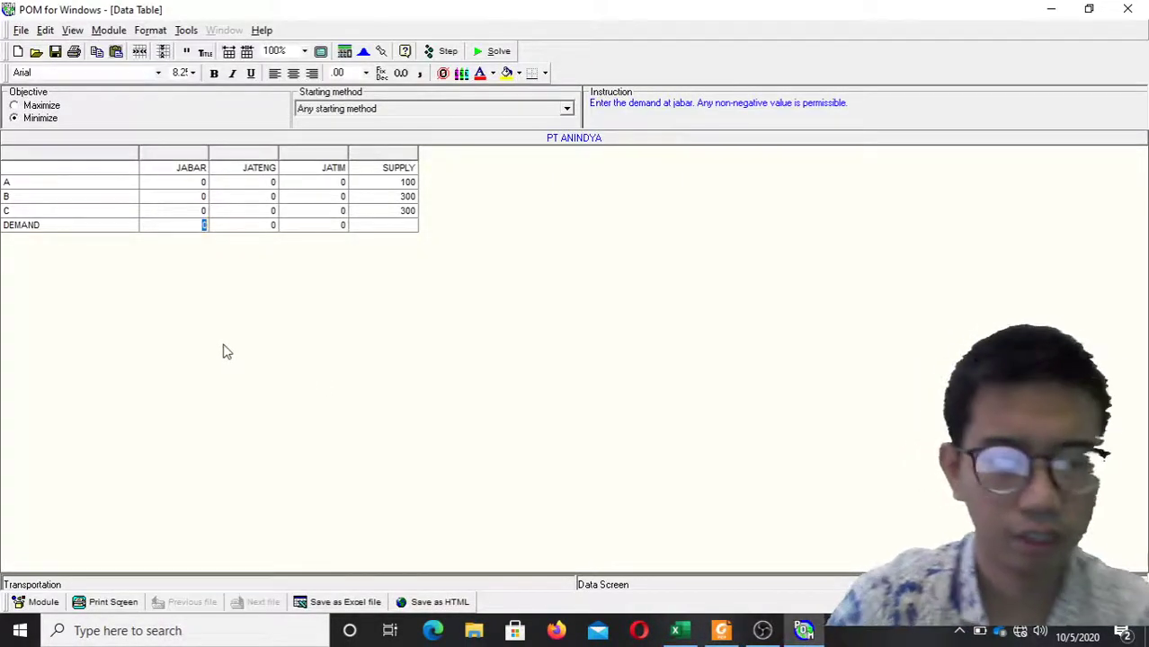
text(300)
key(Tab)
text(20)
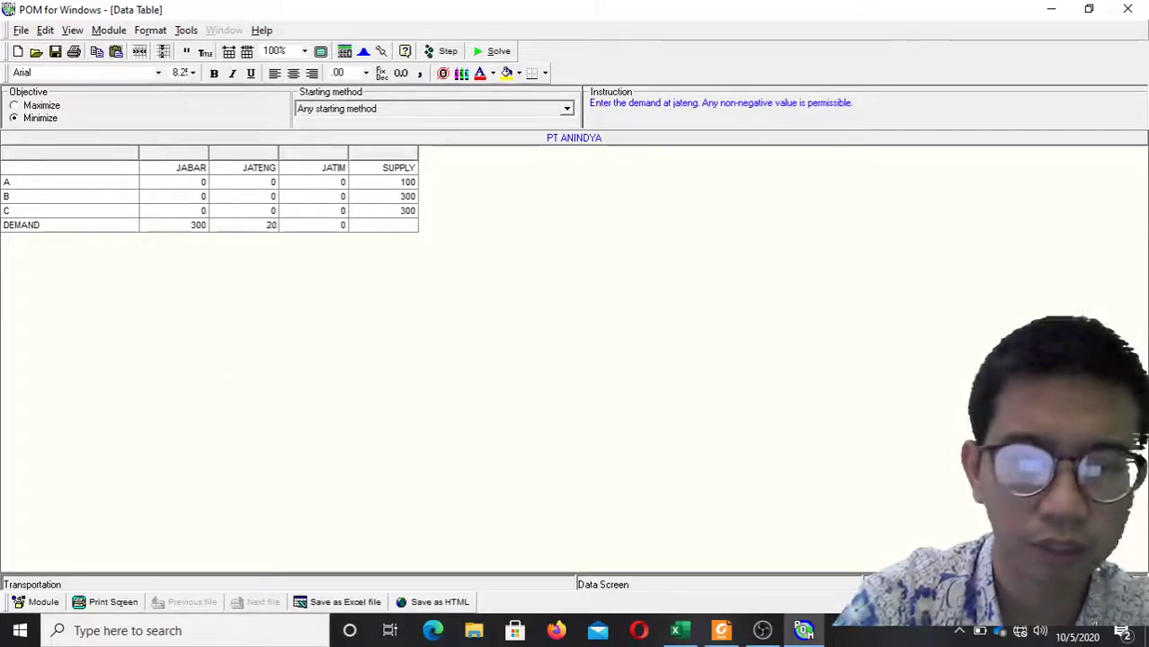
text(0)
key(Tab)
text(200)
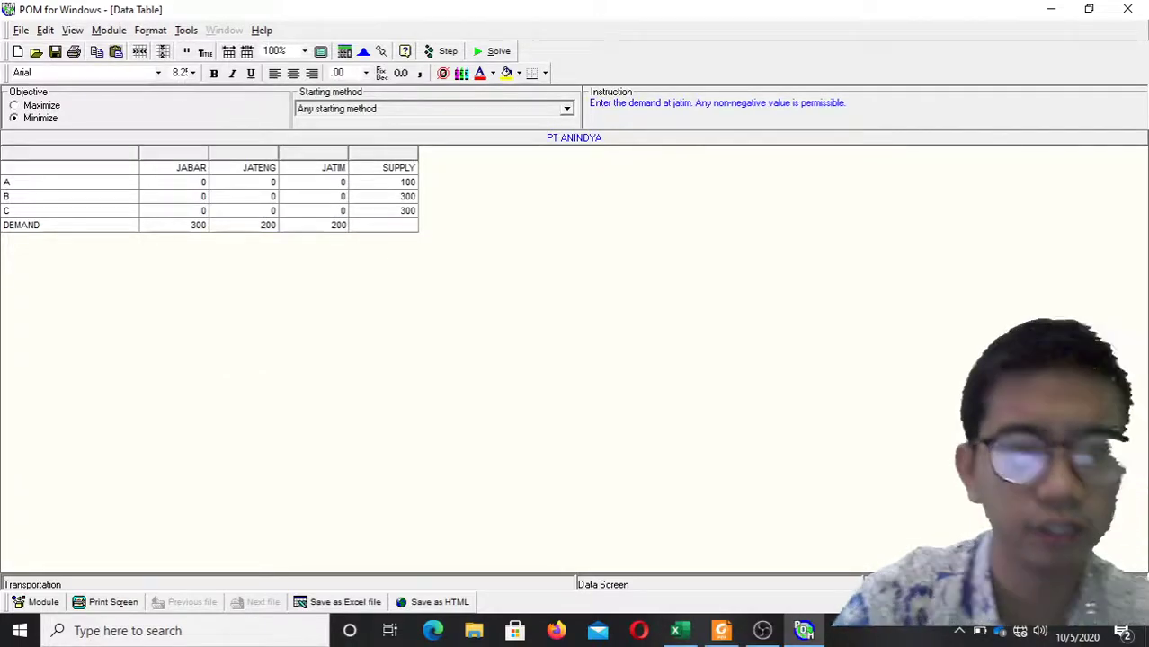
Arrange the POM and Foxit Reader windows side by side with the PDF's transport cost table in view.
click(730, 631)
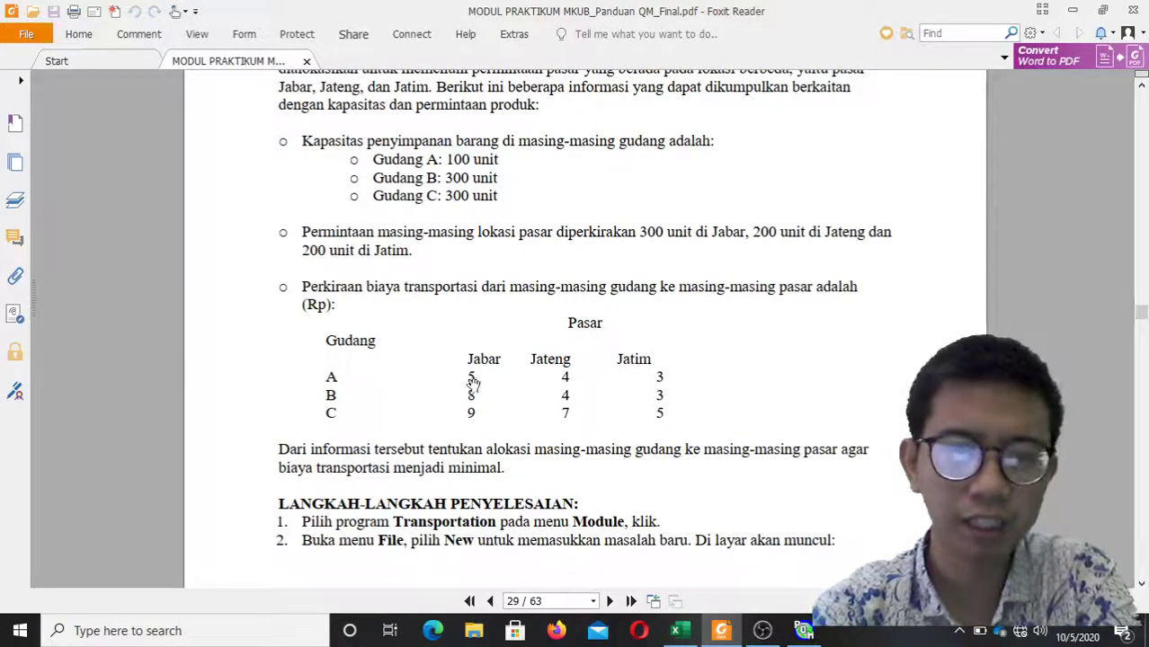
click(1101, 11)
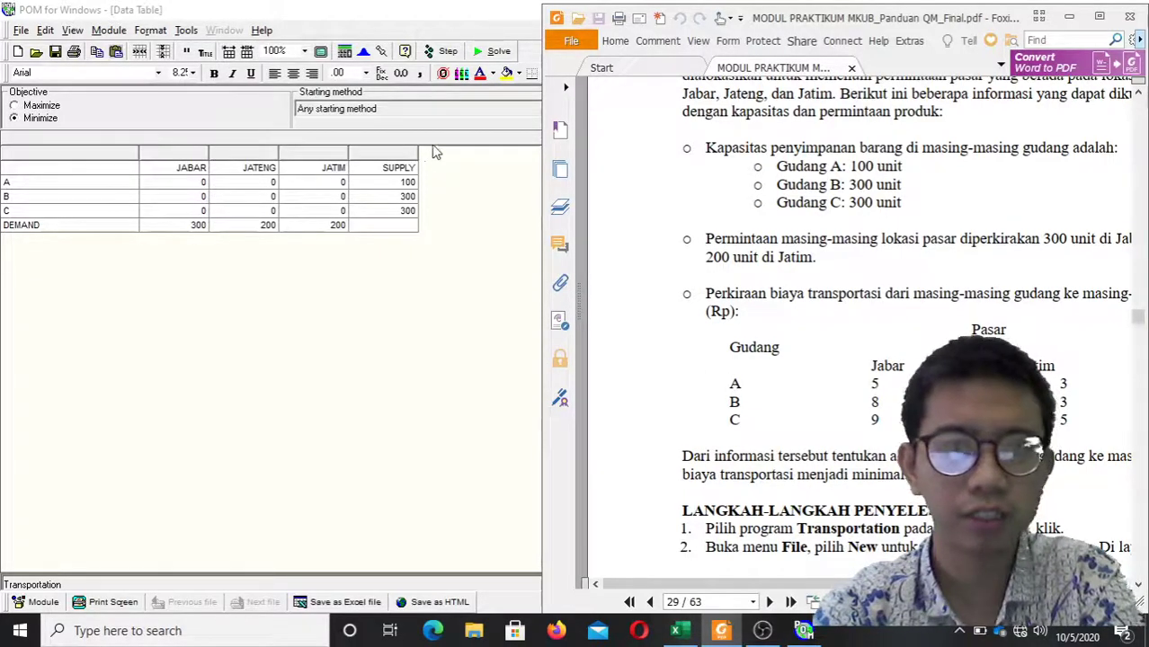
click(457, 7)
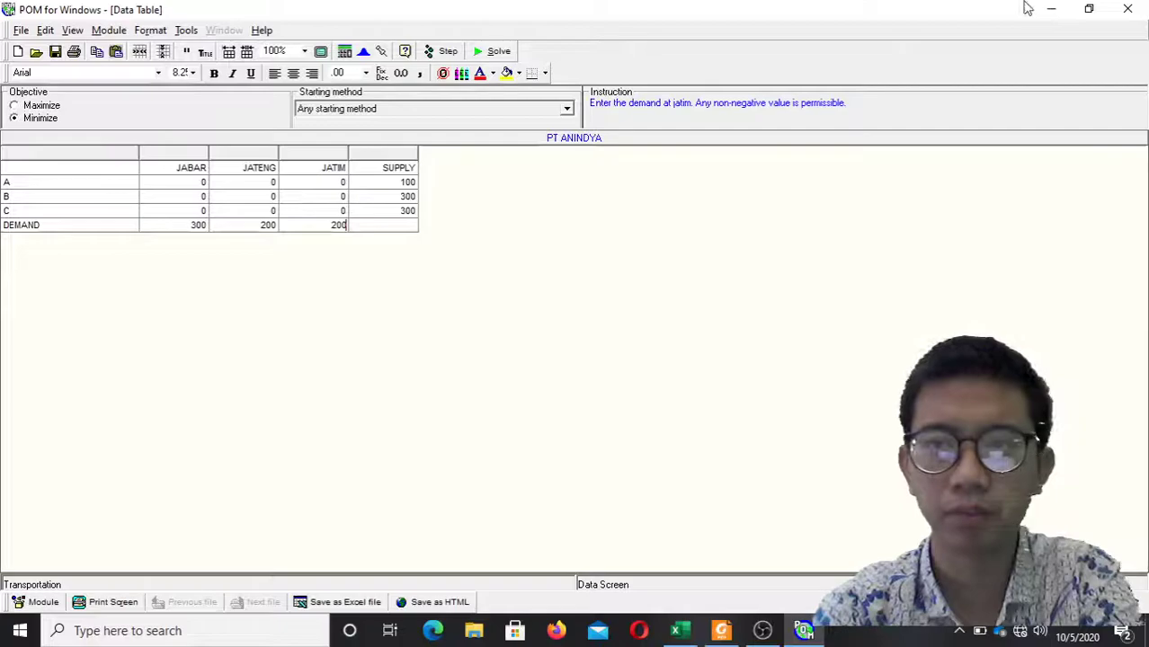
click(1089, 9)
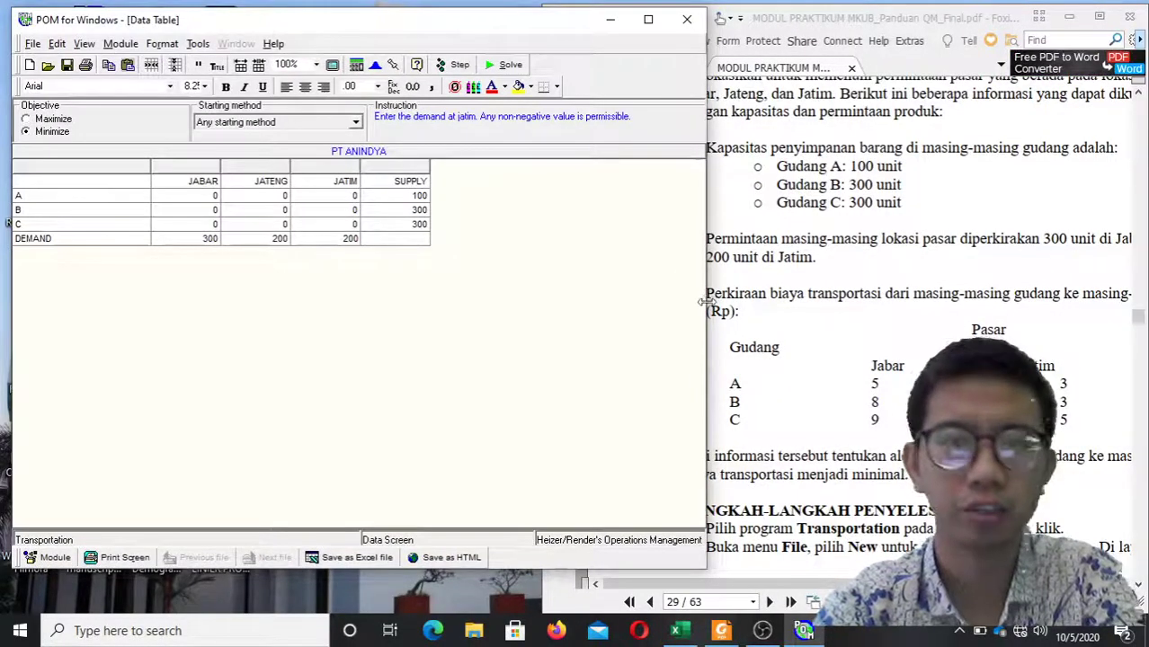
drag(706, 330, 663, 330)
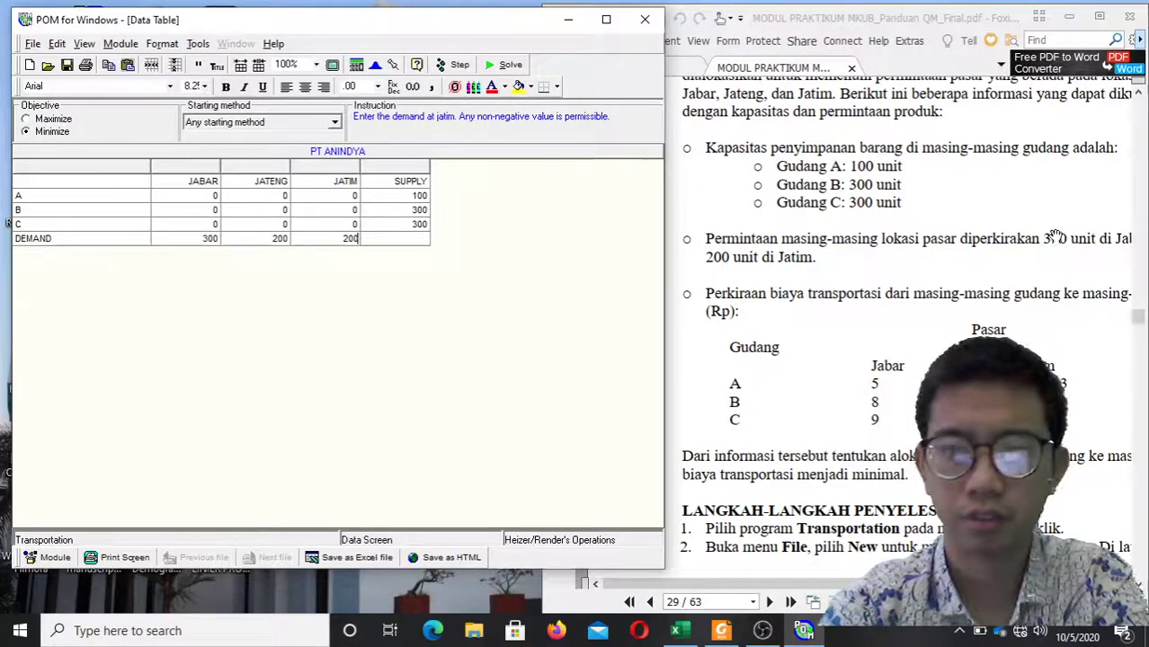
click(1051, 297)
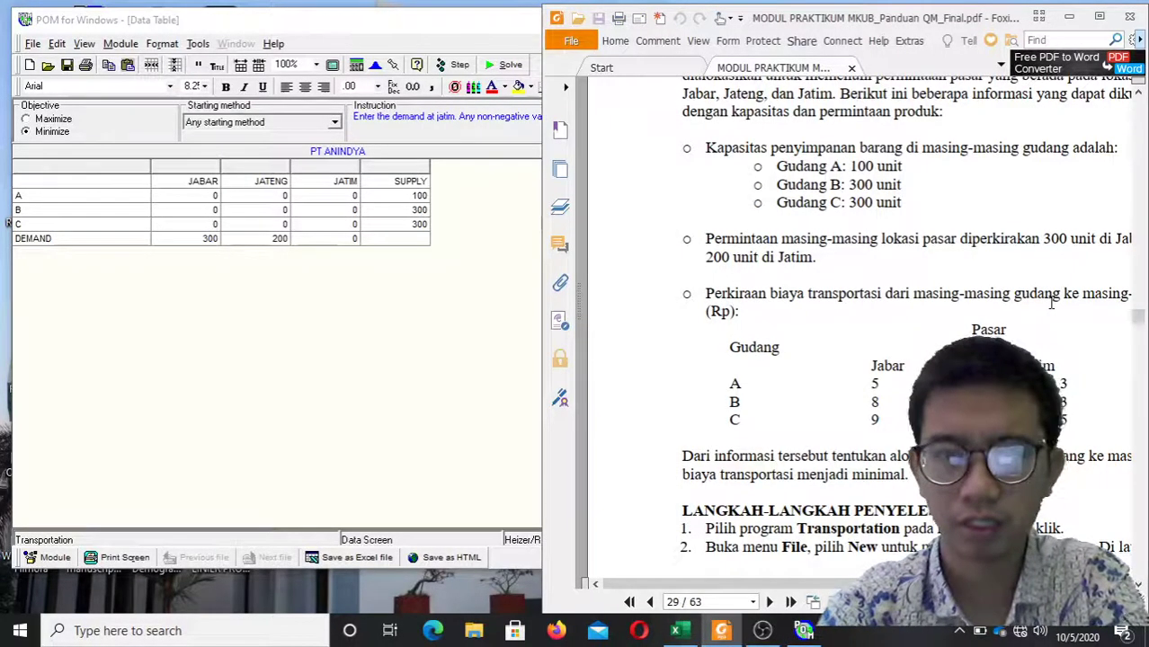
scroll(1051, 302, down, 5)
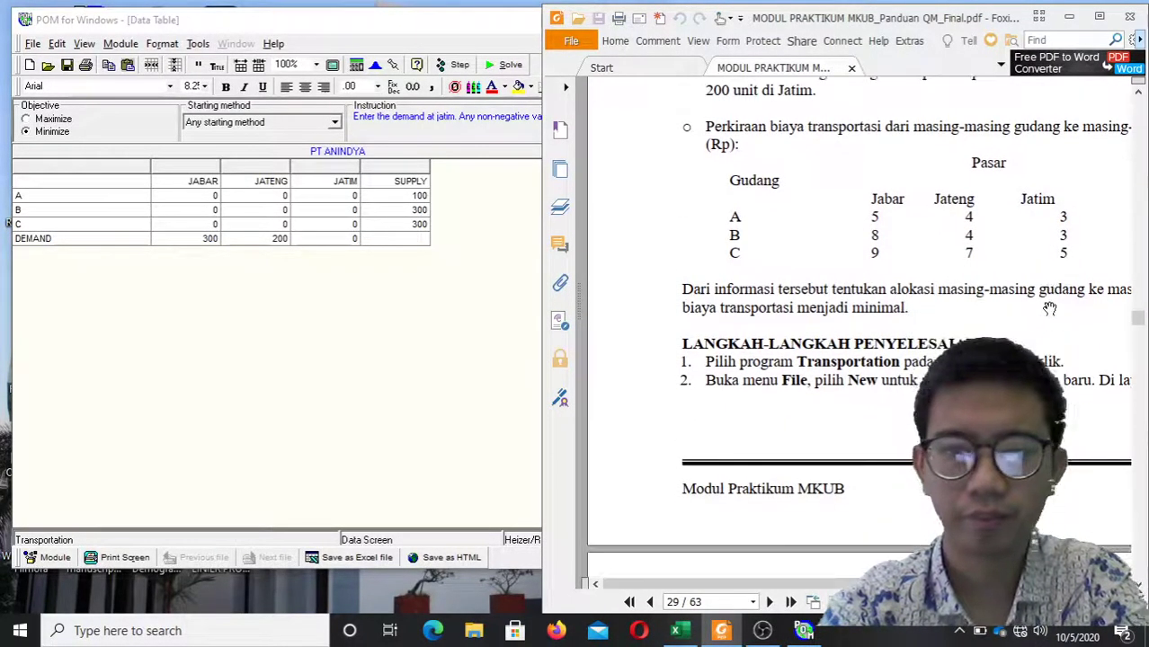
Enter the shipping costs from origin A: 5 to JABAR, 4 to JATENG and 3 to JATIM.
click(216, 196)
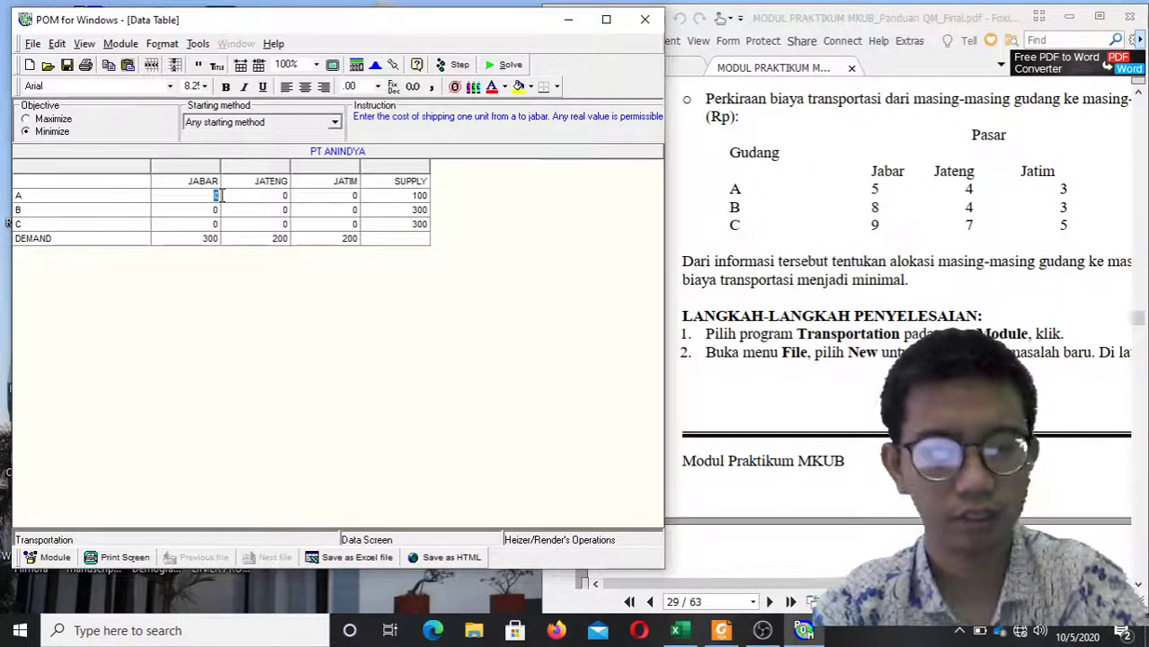
text(5)
key(Return)
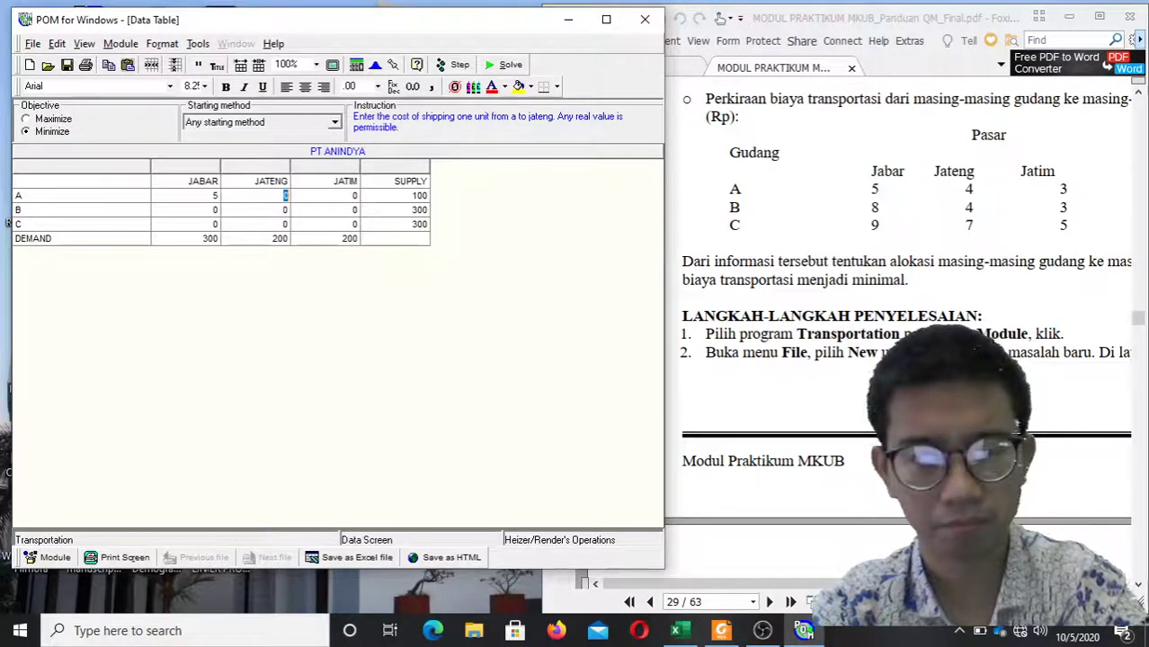
text(4)
key(Return)
text(3)
key(Return)
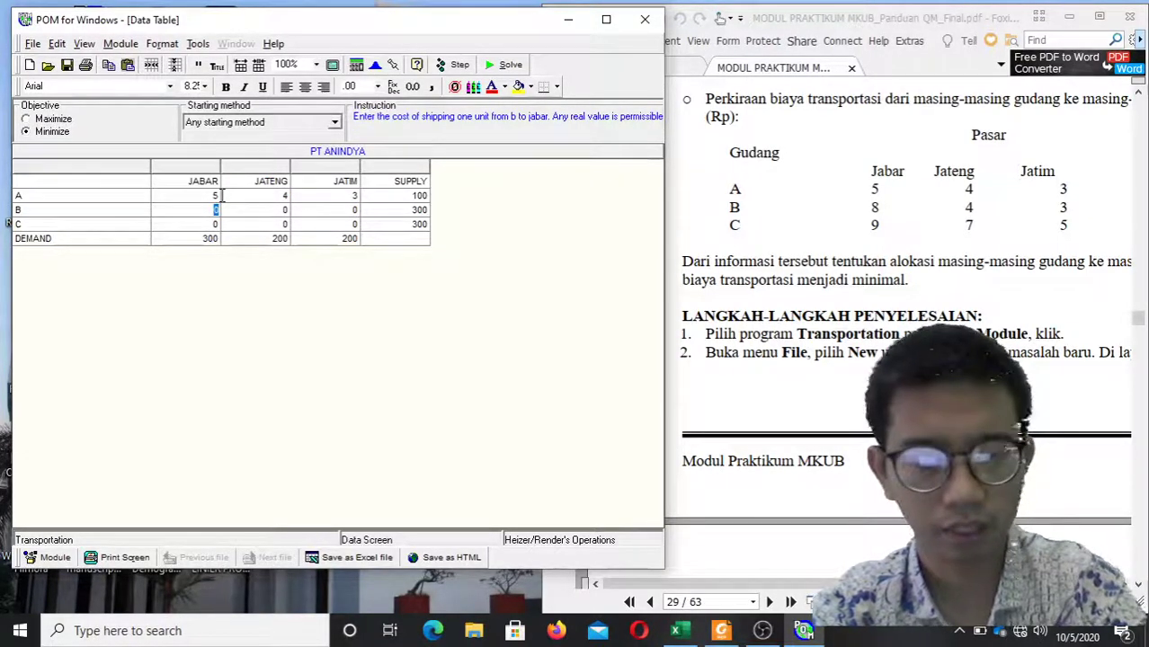
Enter the shipping costs from origin B: 8 to JABAR, 4 to JATENG and 3 to JATIM.
text(8)
key(Return)
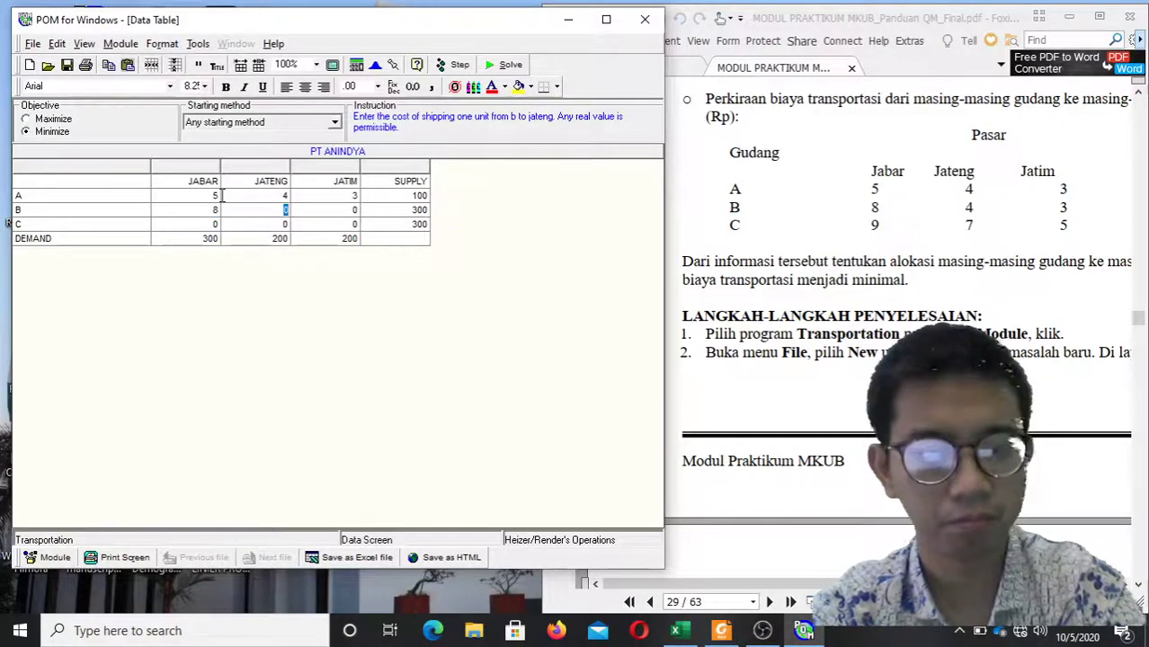
text(4)
key(Return)
text(3)
Enter the shipping costs from origin C: 9 to JABAR, 7 to JATENG and 5 to JATIM.
key(Down)
key(Left)
key(Left)
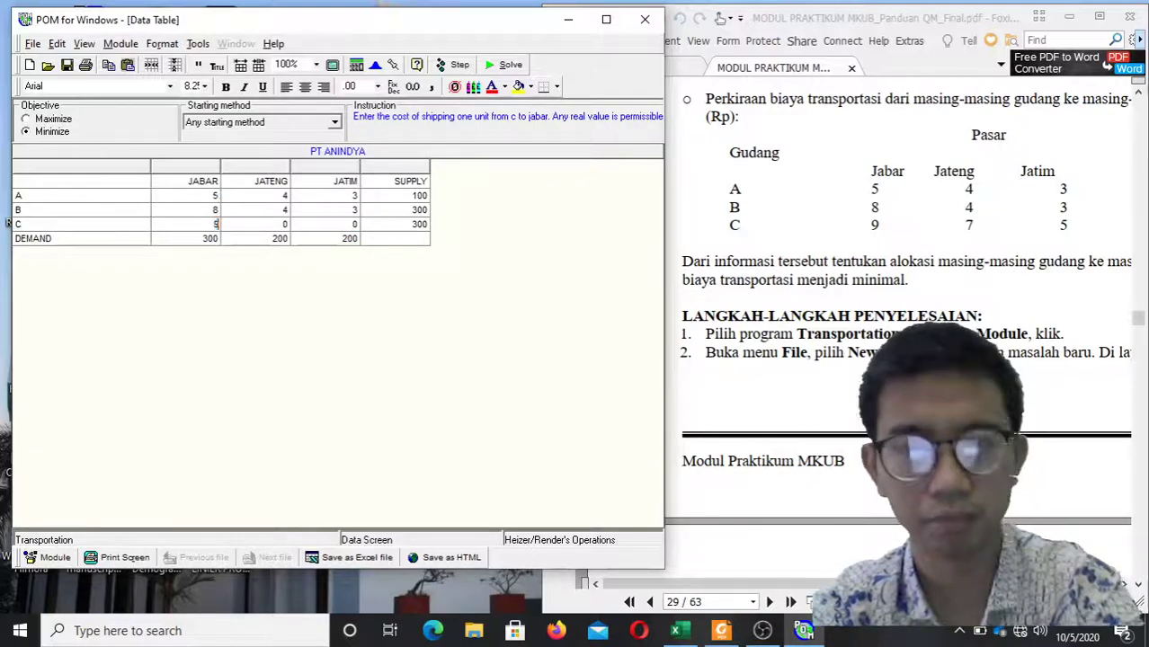
text(9)
key(Return)
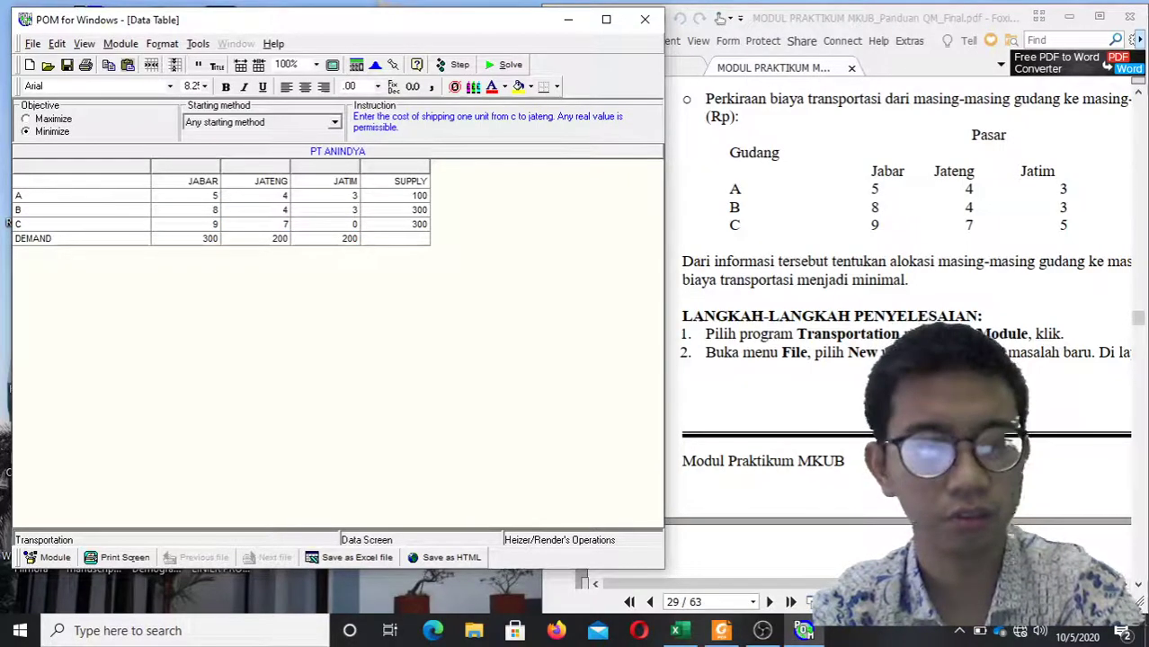
text(7)
key(Return)
text(5)
key(Down)
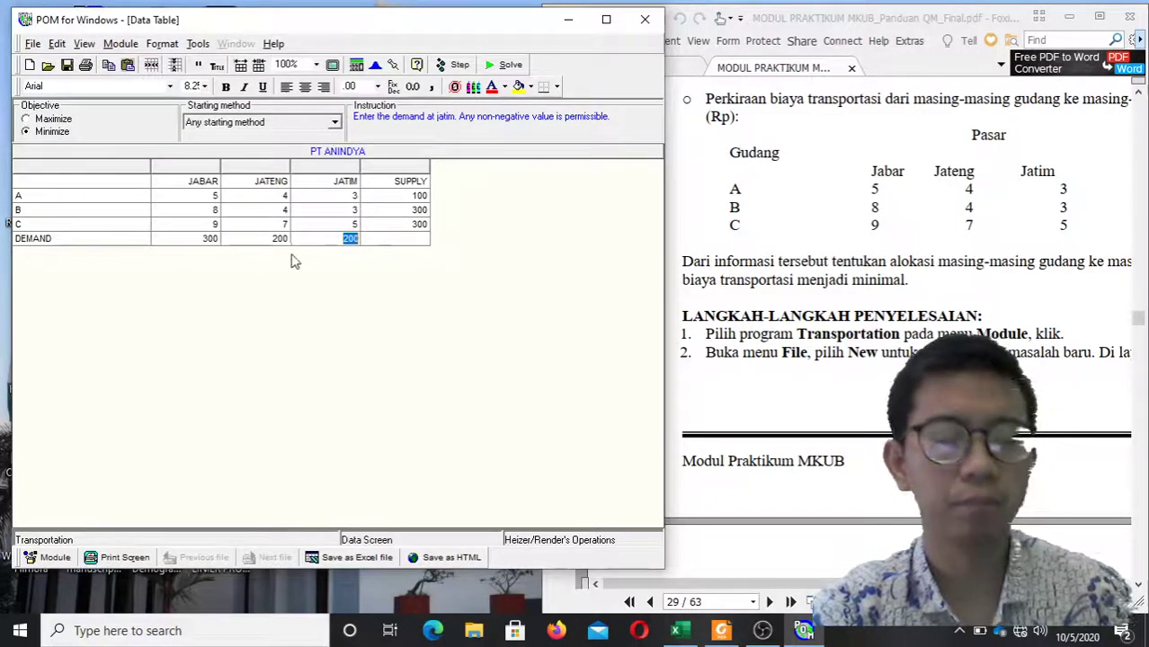
Maximize the POM window, check the supply and demand cells, and solve the PT ANINDYA transportation problem.
click(607, 20)
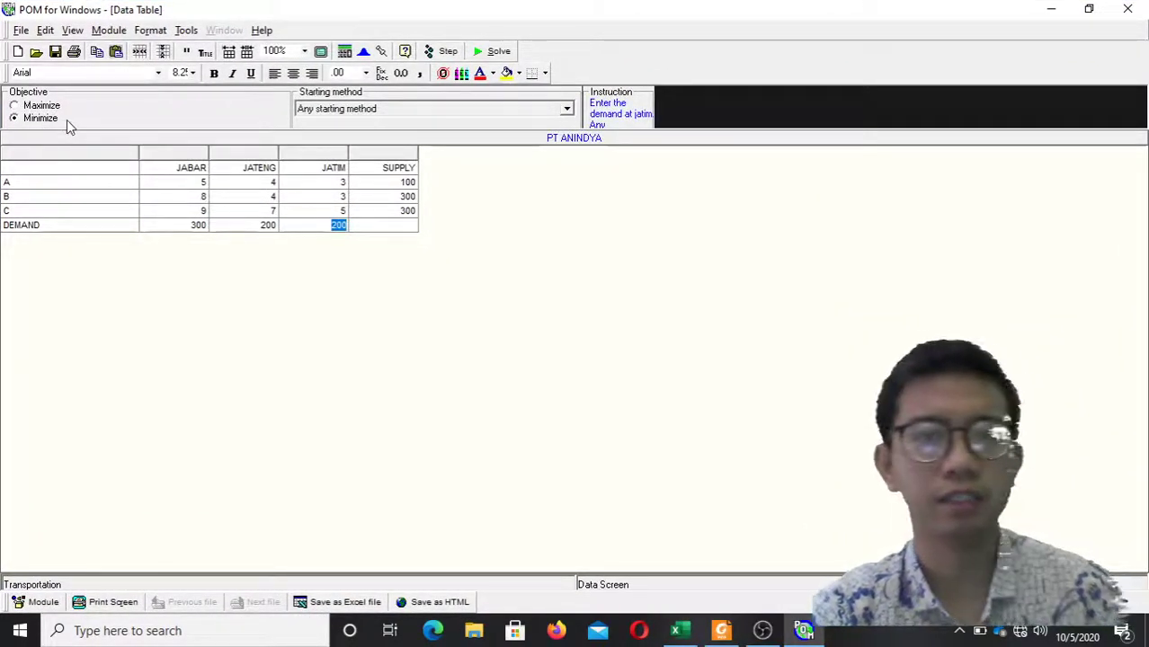
click(366, 212)
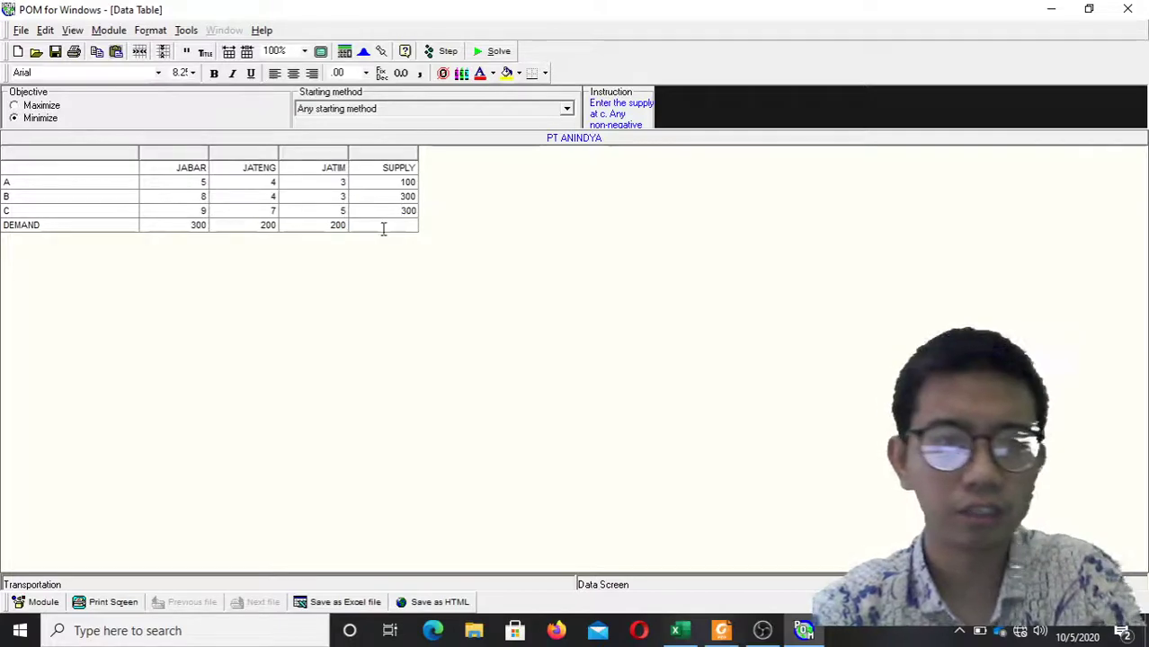
click(383, 226)
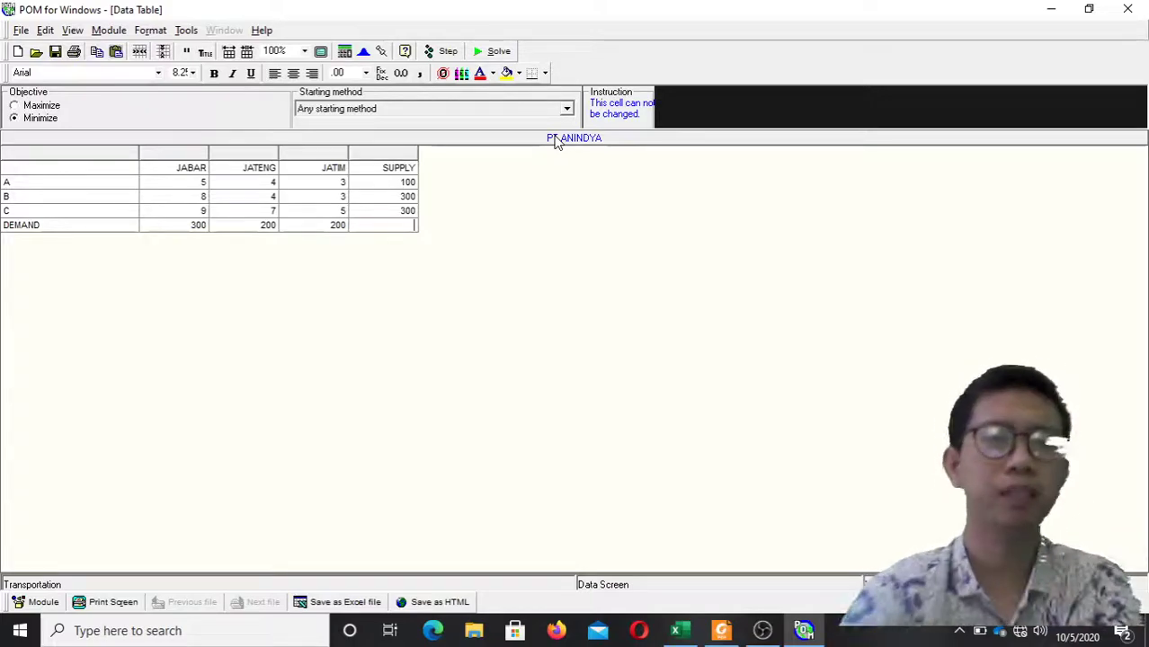
click(499, 51)
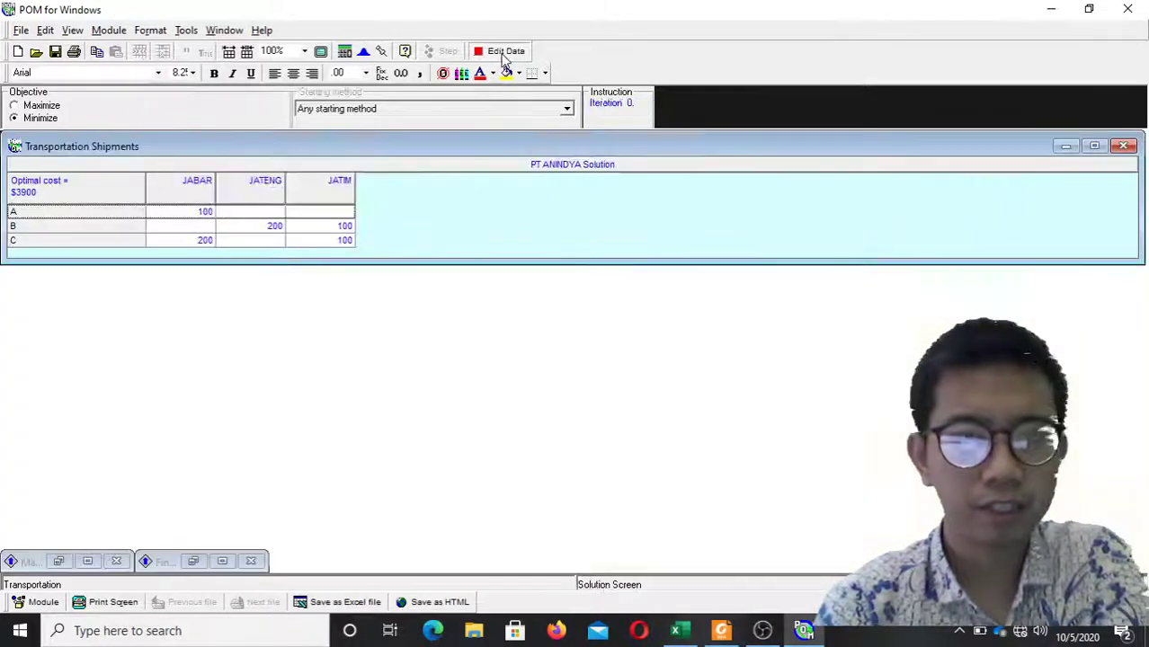
click(402, 200)
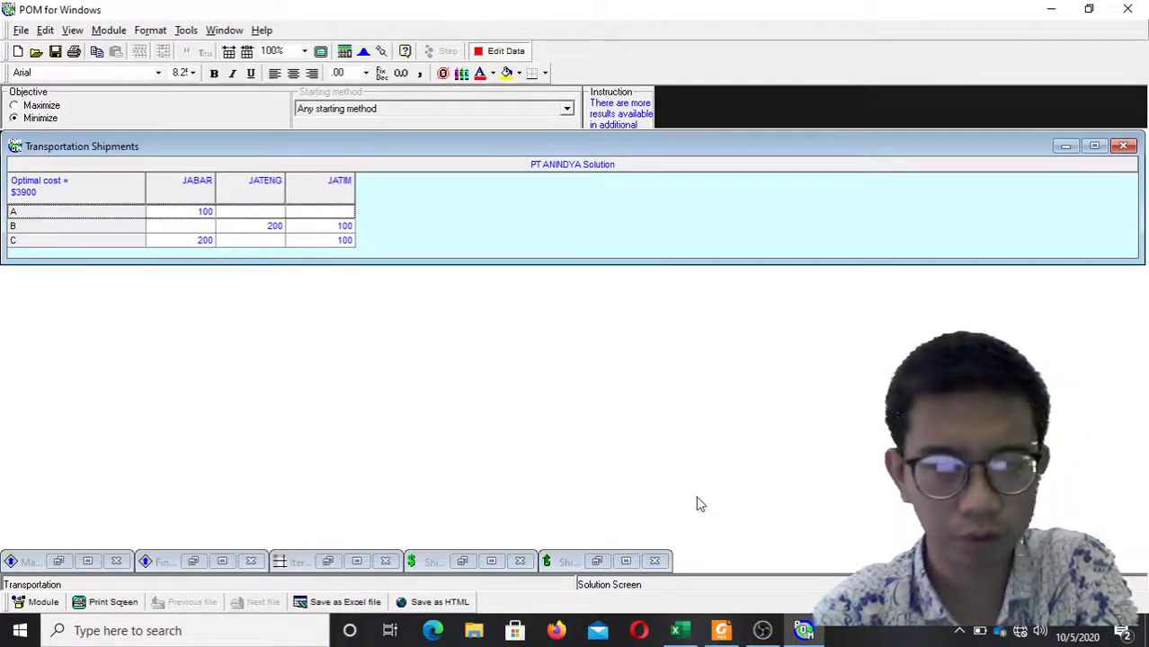
Switch to Foxit Reader, review the CONTOH SOAL capacities, demands and costs, and return to the POM solution.
click(725, 633)
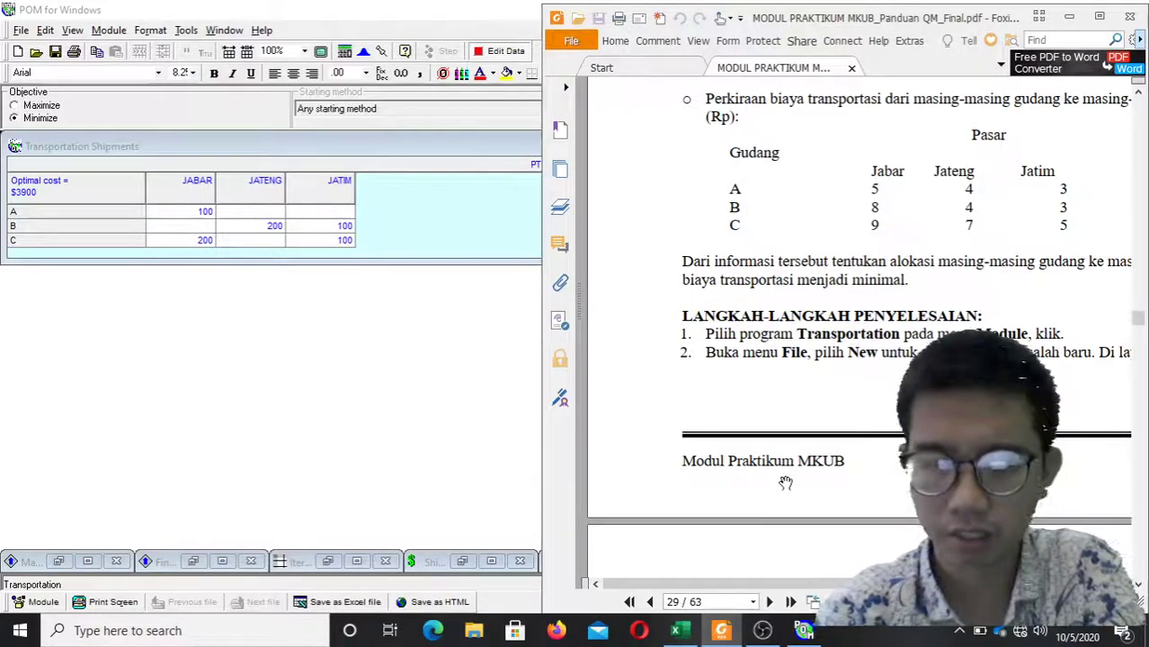
scroll(786, 482, down, 5)
scroll(786, 483, up, 5)
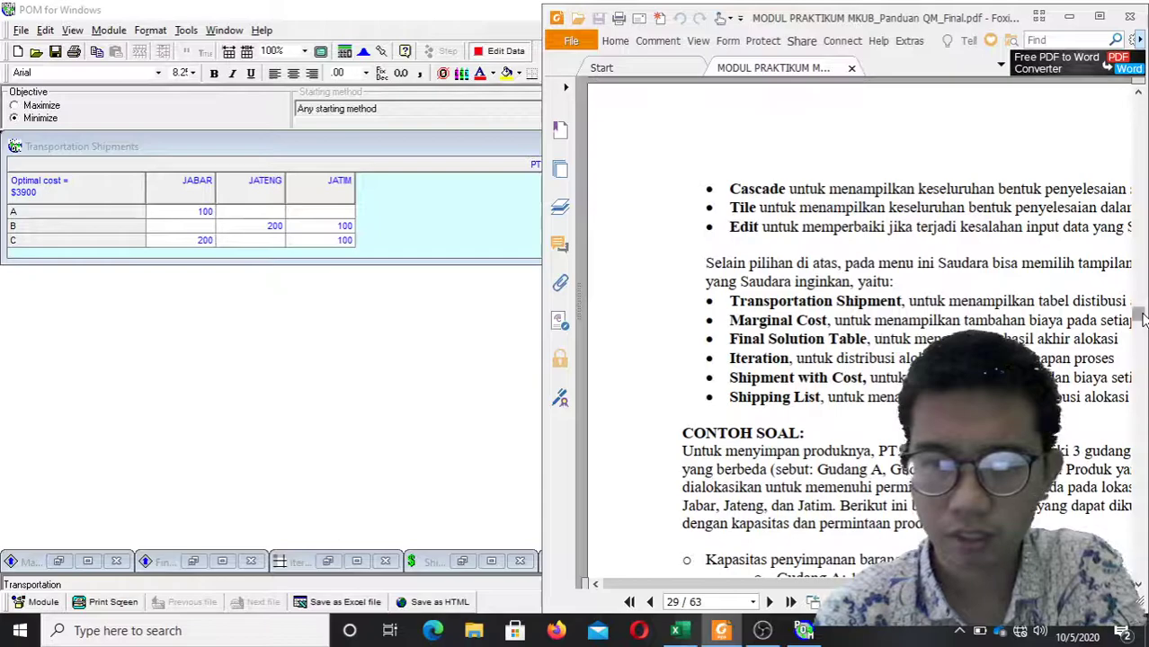
scroll(1143, 320, down, 3)
drag(1140, 316, 1140, 315)
mouse_move(757, 589)
mouse_down()
mouse_move(820, 589)
mouse_move(764, 589)
mouse_up()
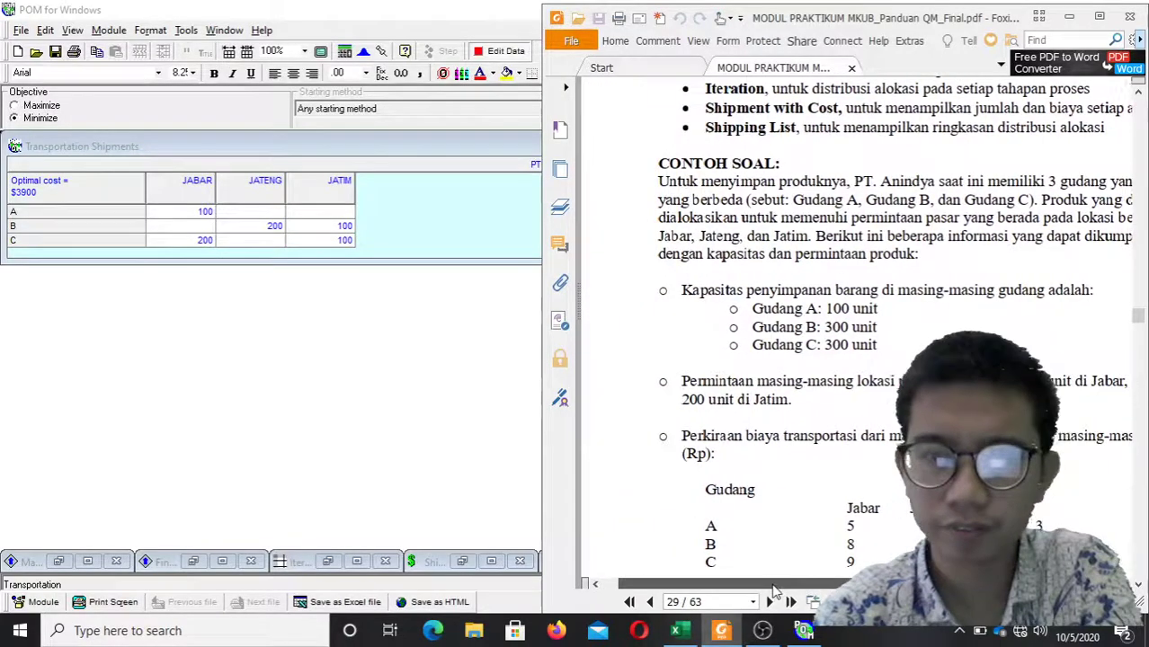
click(1069, 17)
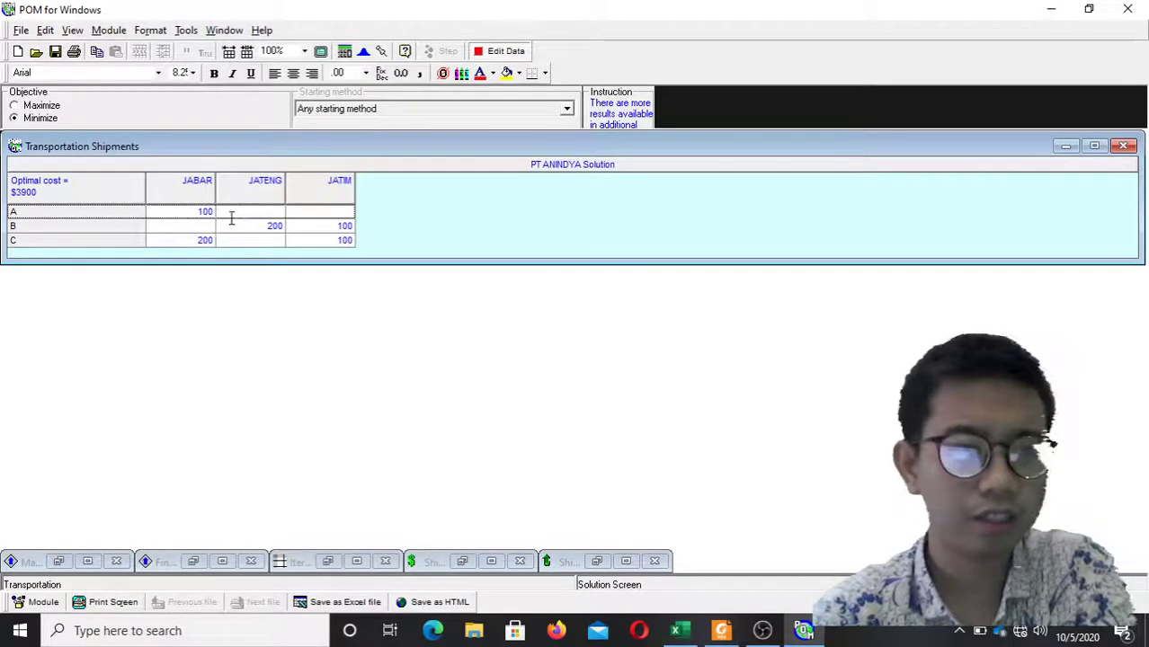
Examine the allocations from origins A and B in the Transportation Shipments table.
click(198, 210)
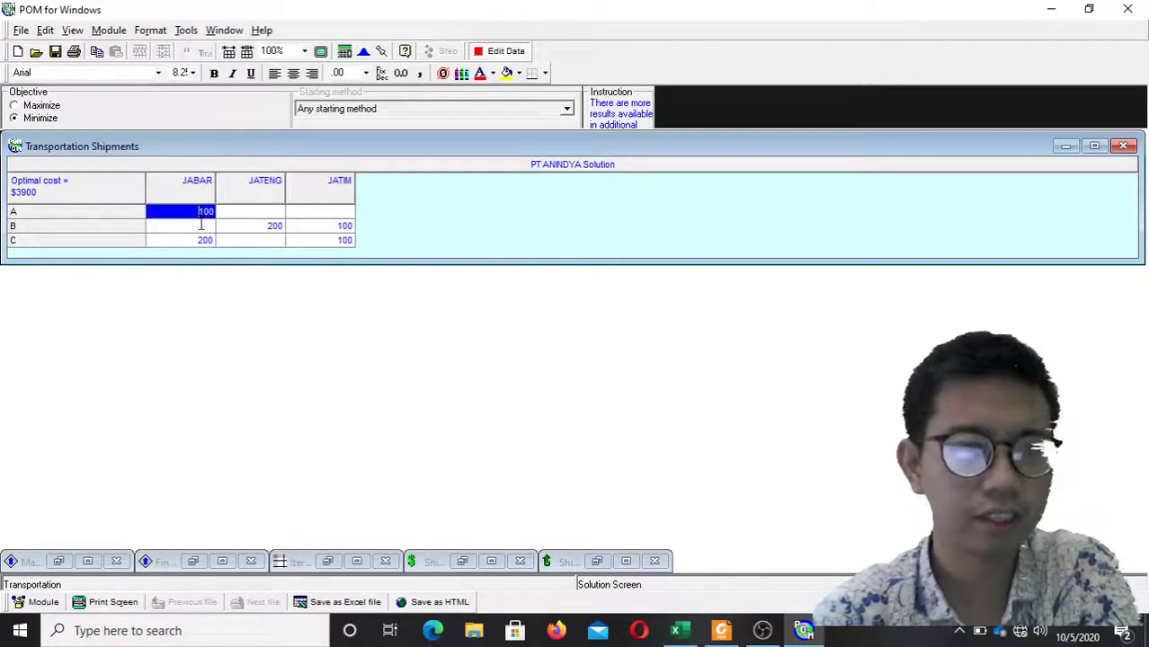
click(202, 225)
click(270, 230)
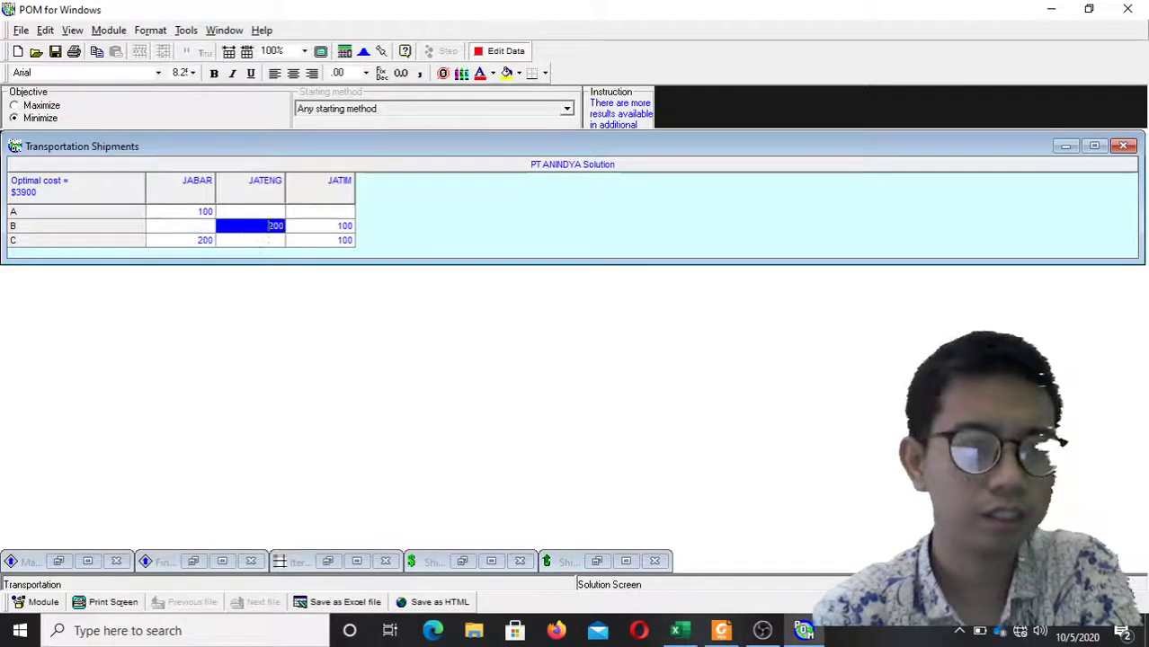
click(104, 210)
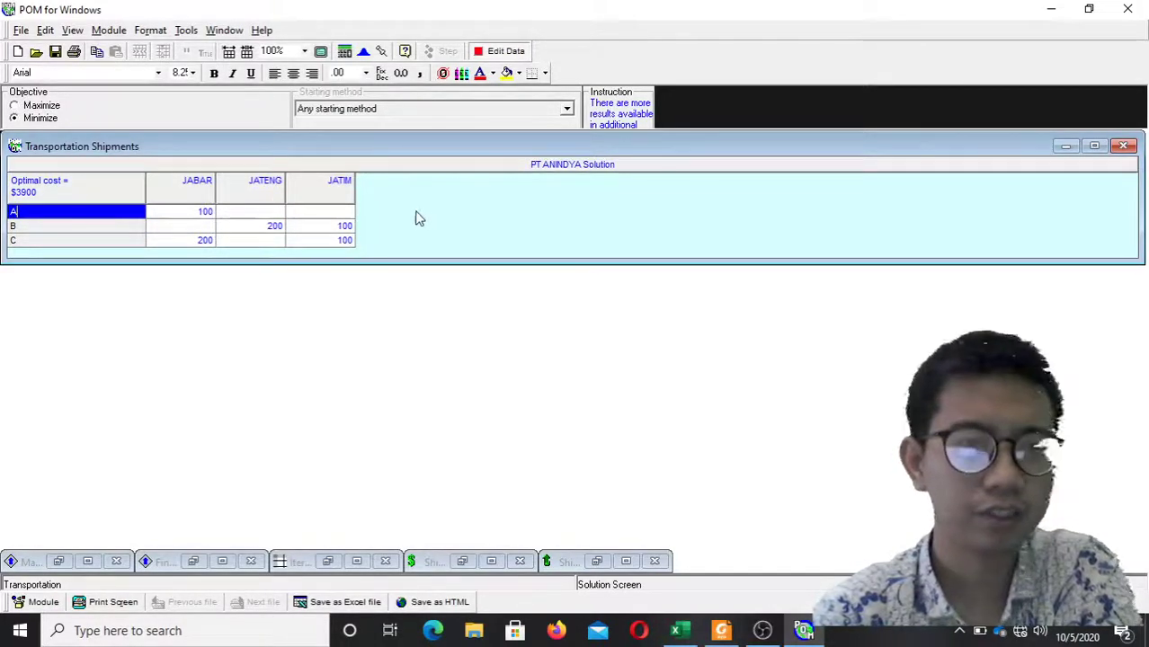
Switch to Foxit Reader and look through the solution instructions from page 29 to page 31 of the module.
click(723, 627)
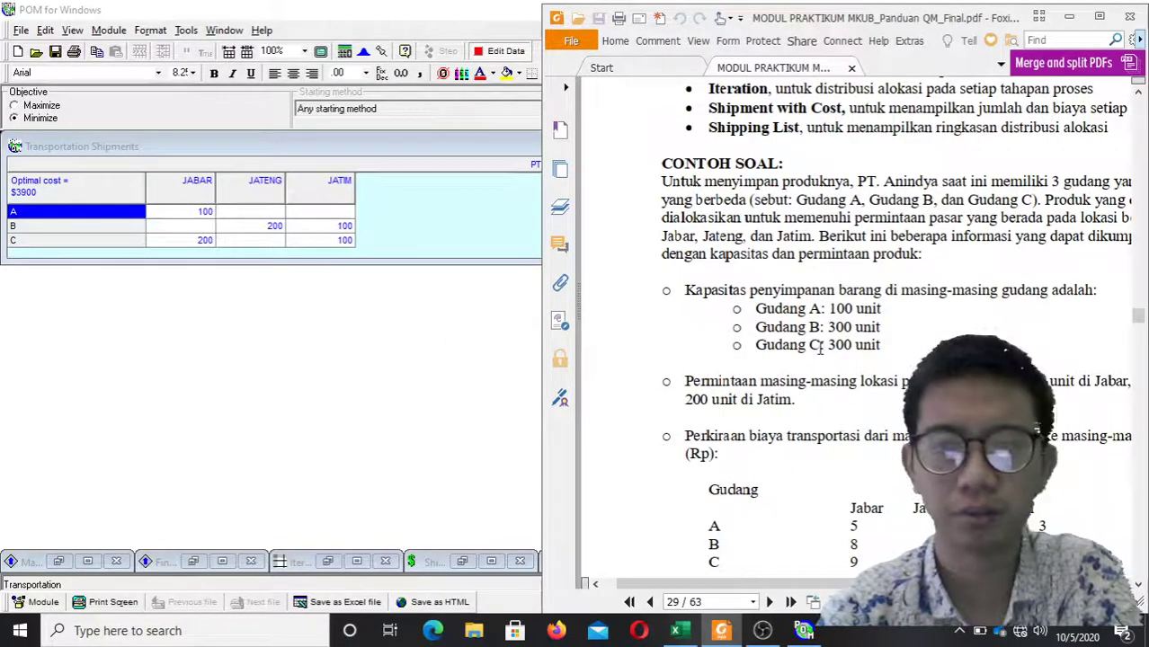
scroll(820, 349, down, 3)
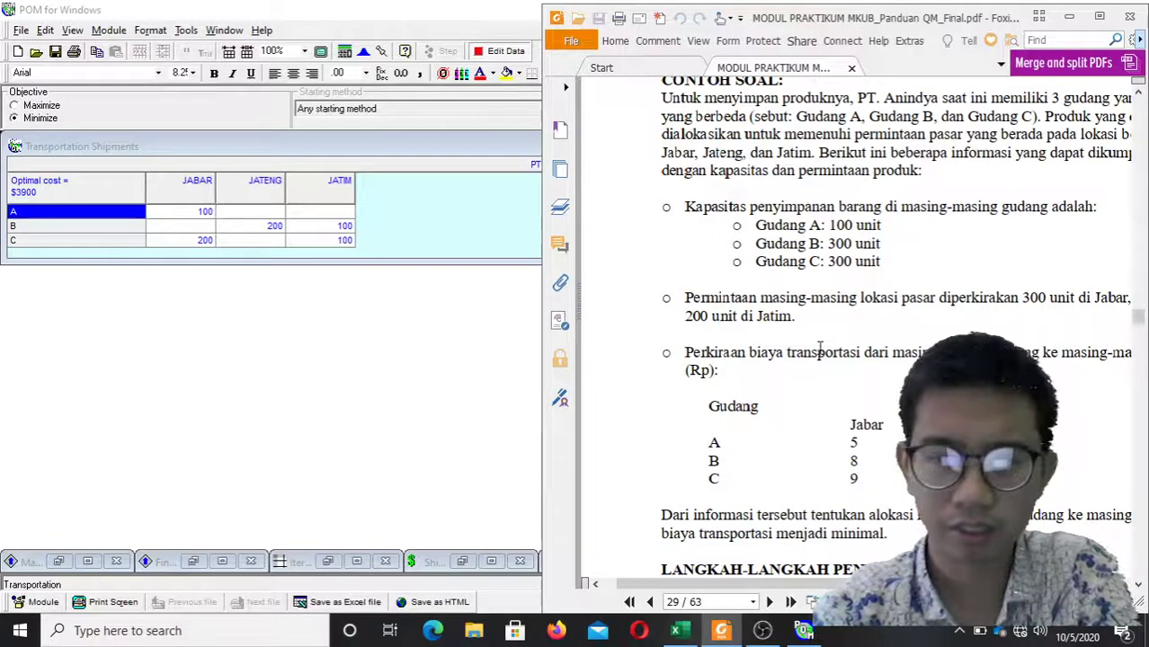
scroll(820, 348, down, 6)
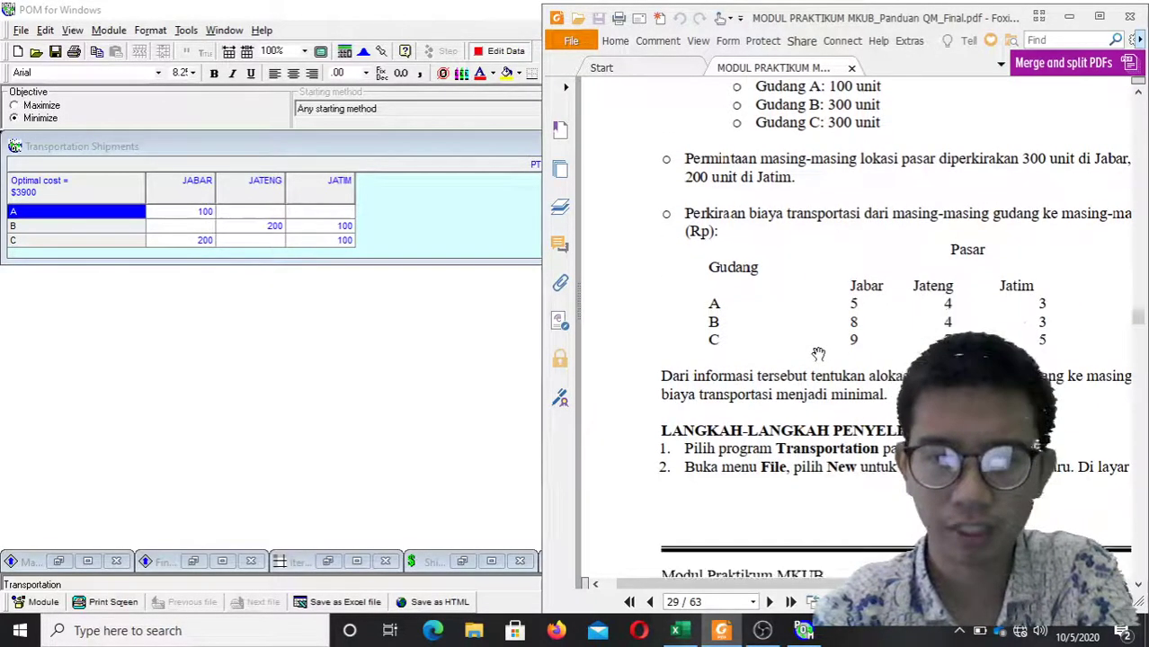
scroll(820, 348, down, 20)
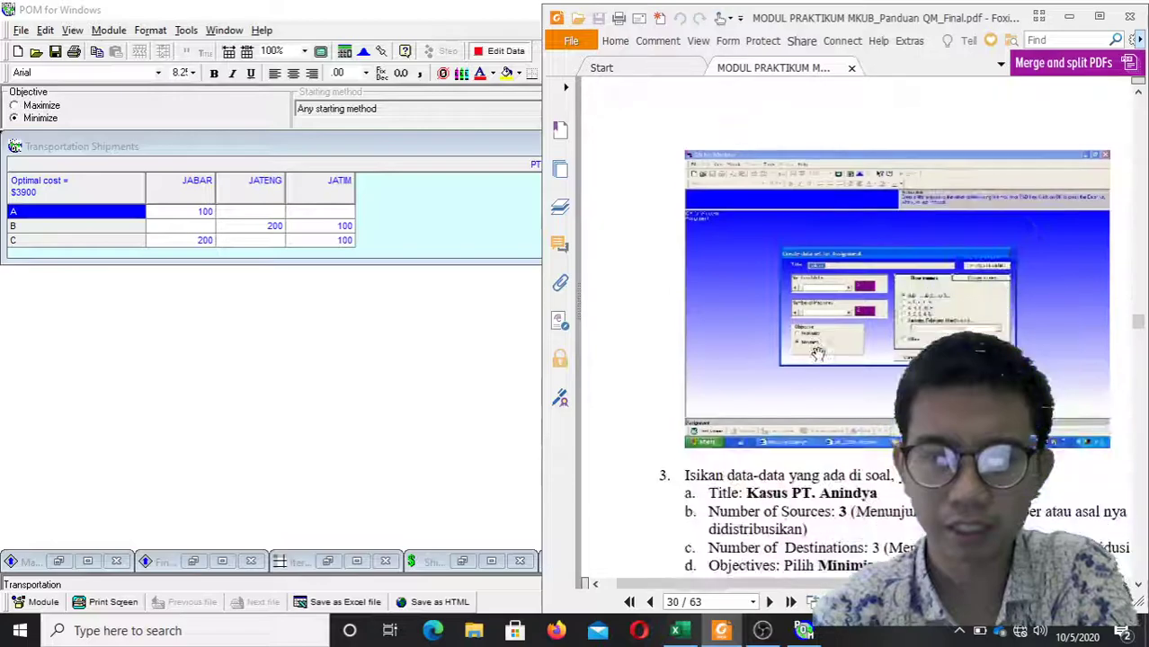
scroll(818, 353, down, 20)
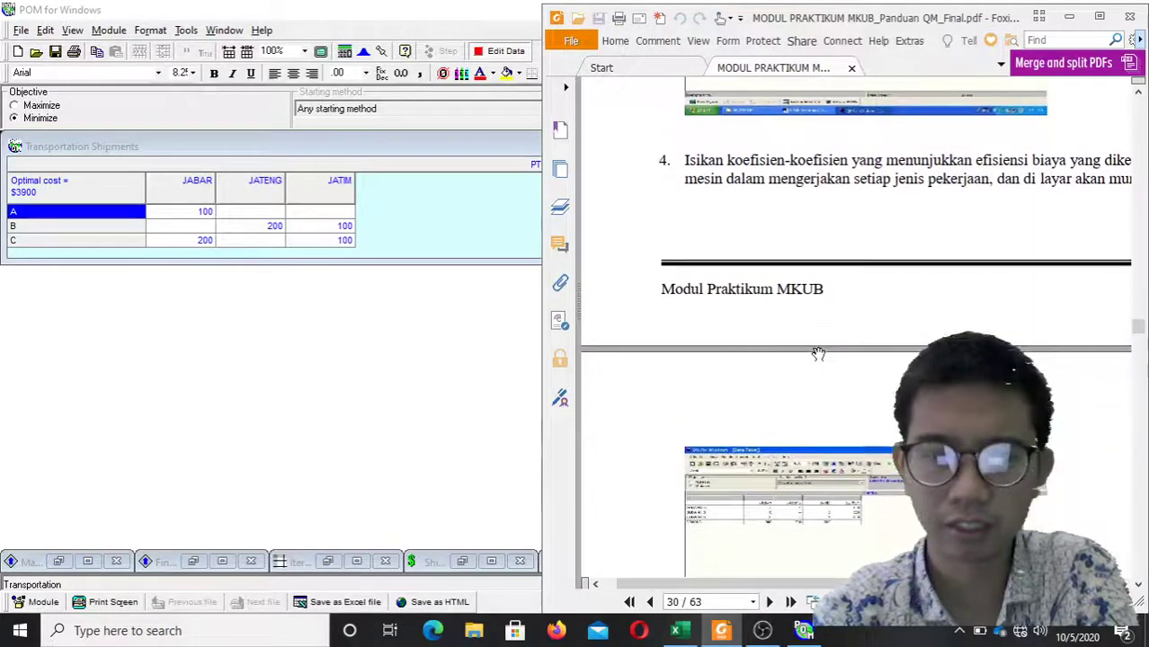
scroll(818, 354, down, 20)
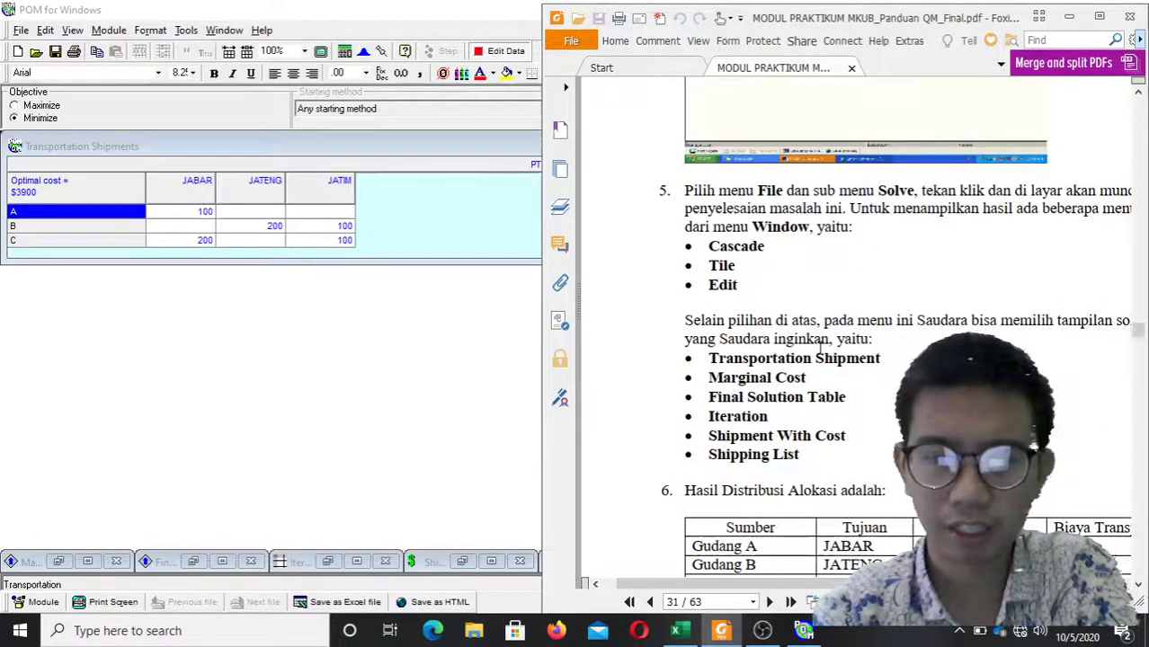
scroll(818, 353, down, 3)
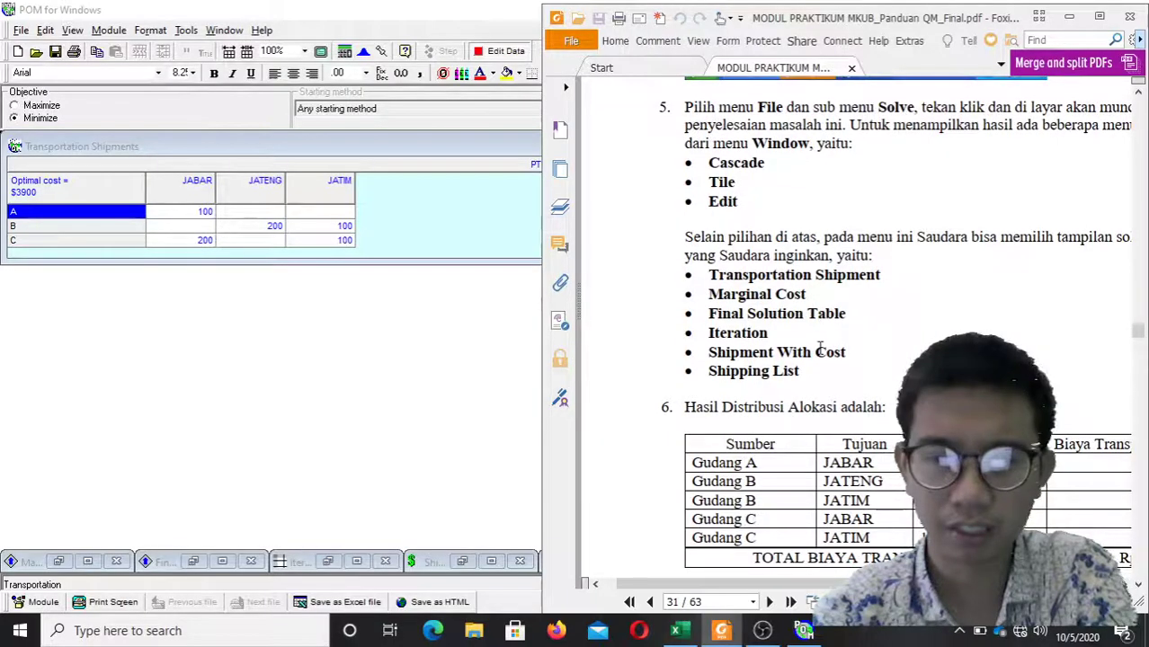
scroll(819, 349, down, 10)
scroll(820, 348, up, 10)
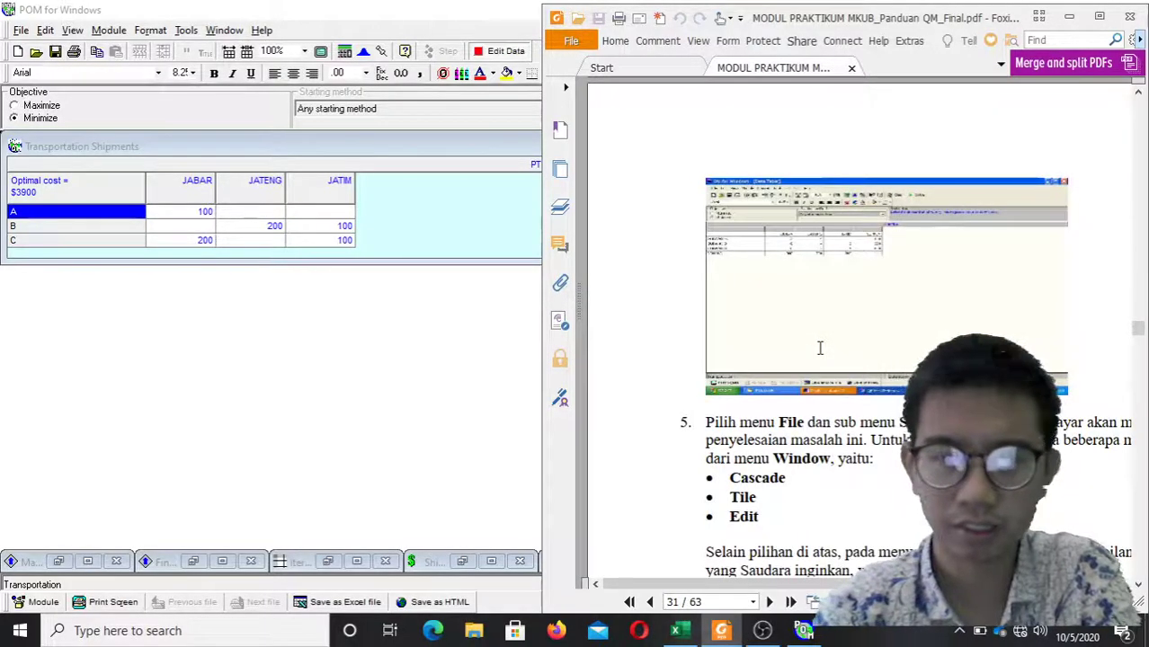
Maximize the PDF, examine the Hasil Distribusi Alokasi table on page 31, and return to POM.
click(1099, 16)
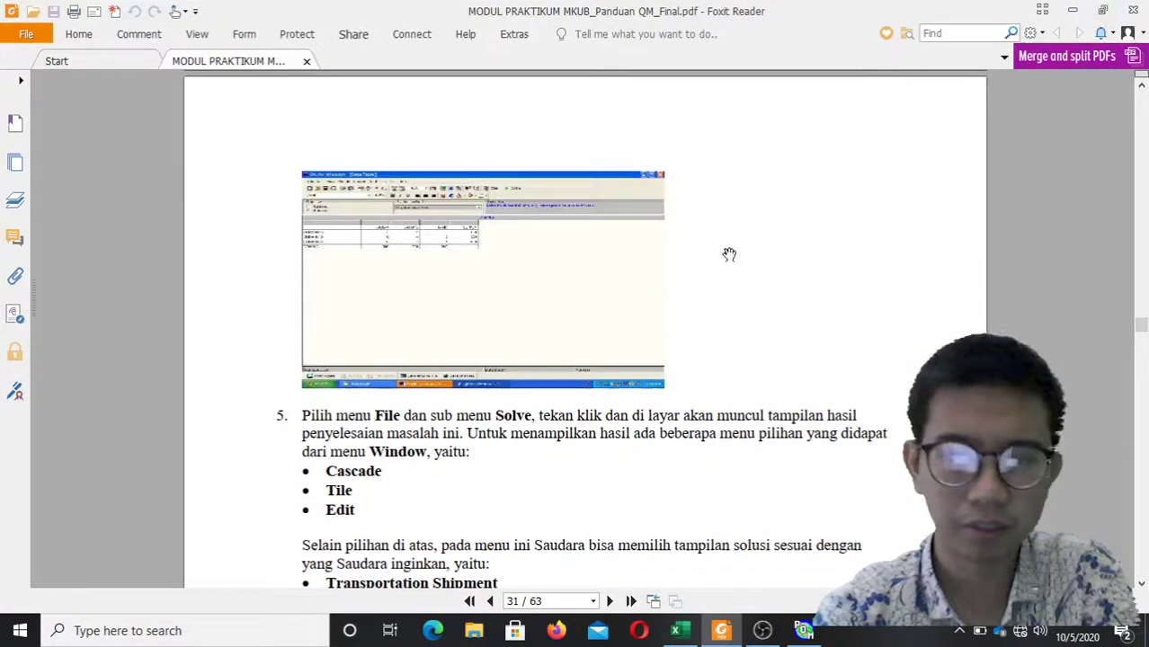
scroll(729, 255, down, 5)
scroll(729, 255, down, 4)
scroll(729, 255, up, 3)
scroll(729, 256, down, 2)
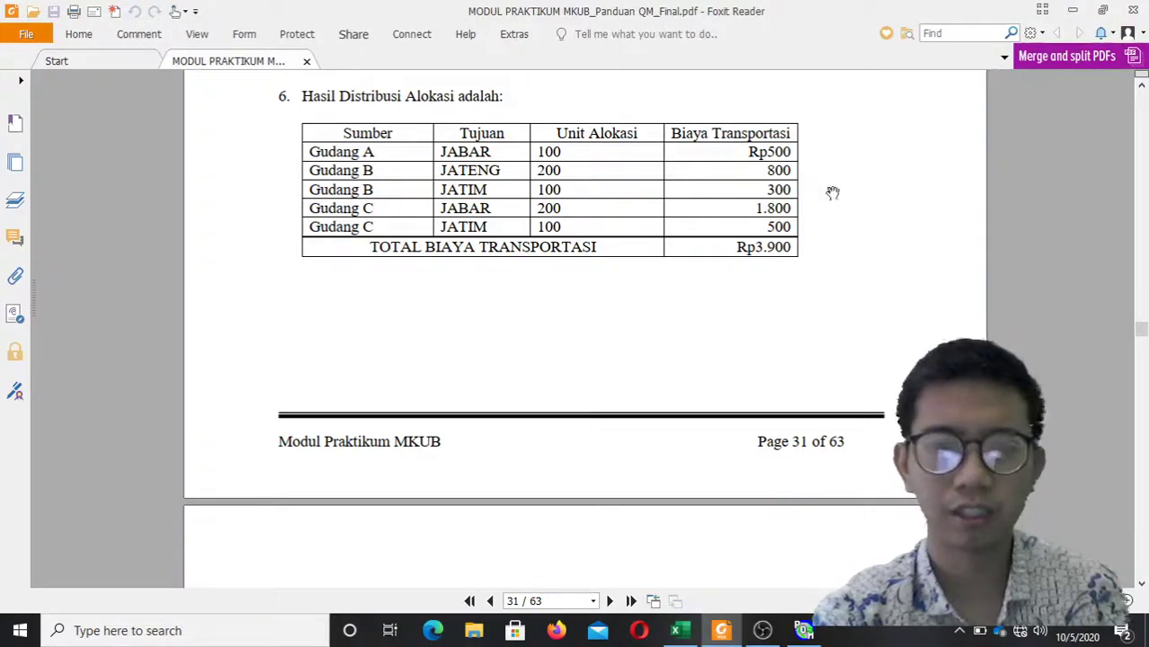
click(1072, 11)
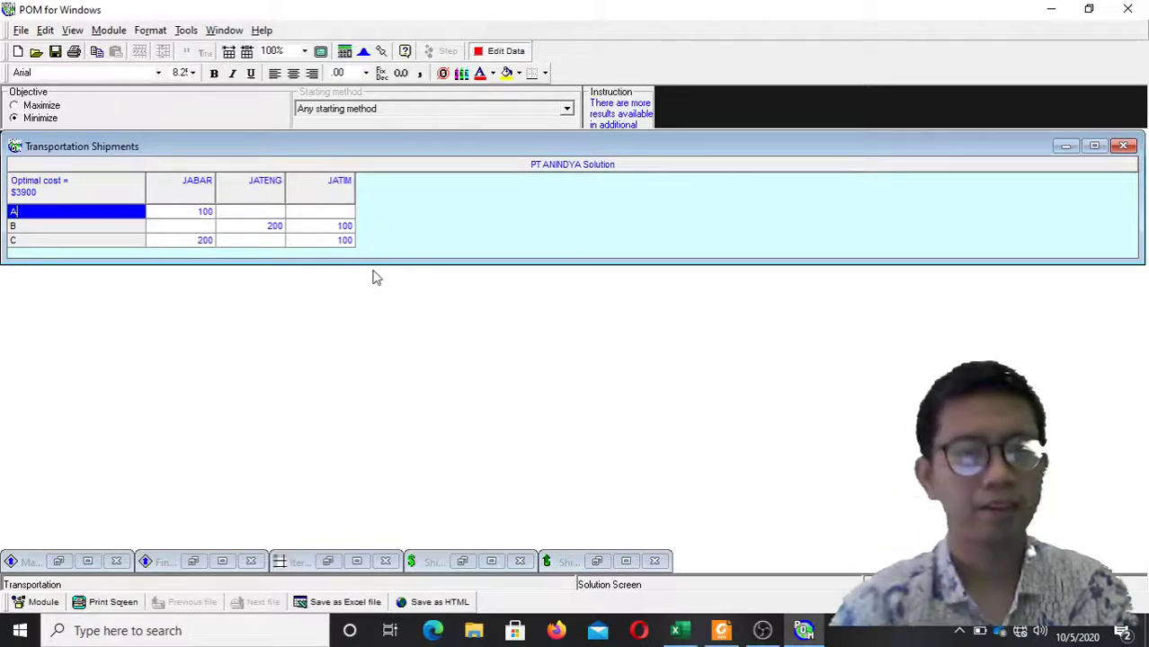
View the Shipping list results below the Transportation Shipments table, then close the list.
click(225, 31)
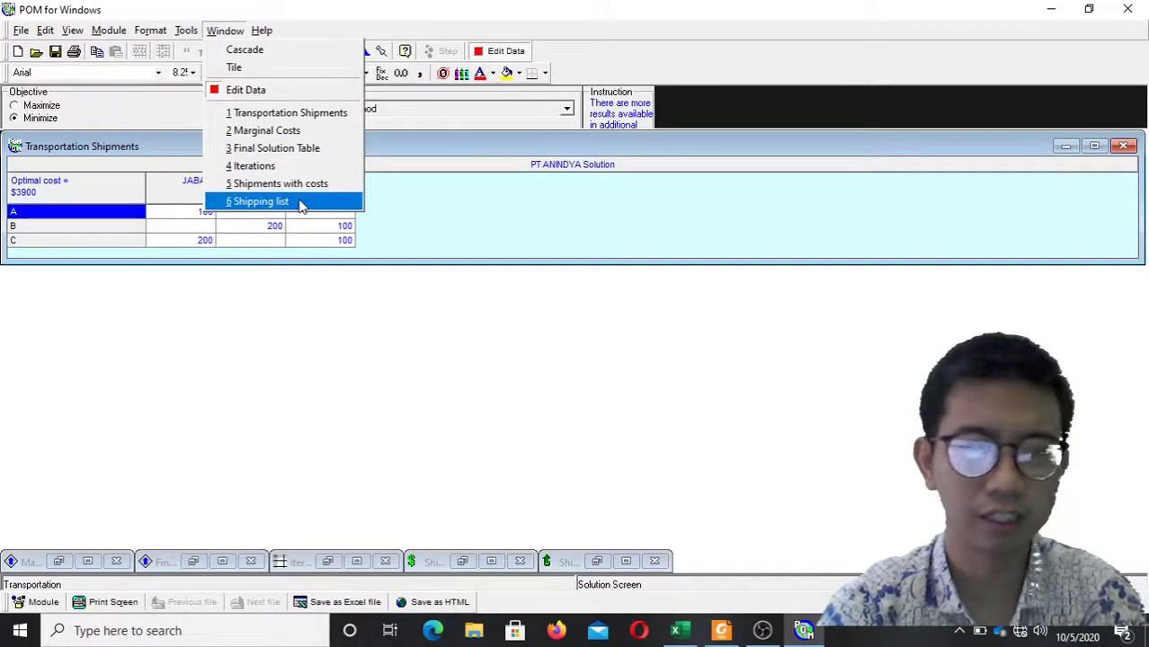
click(261, 201)
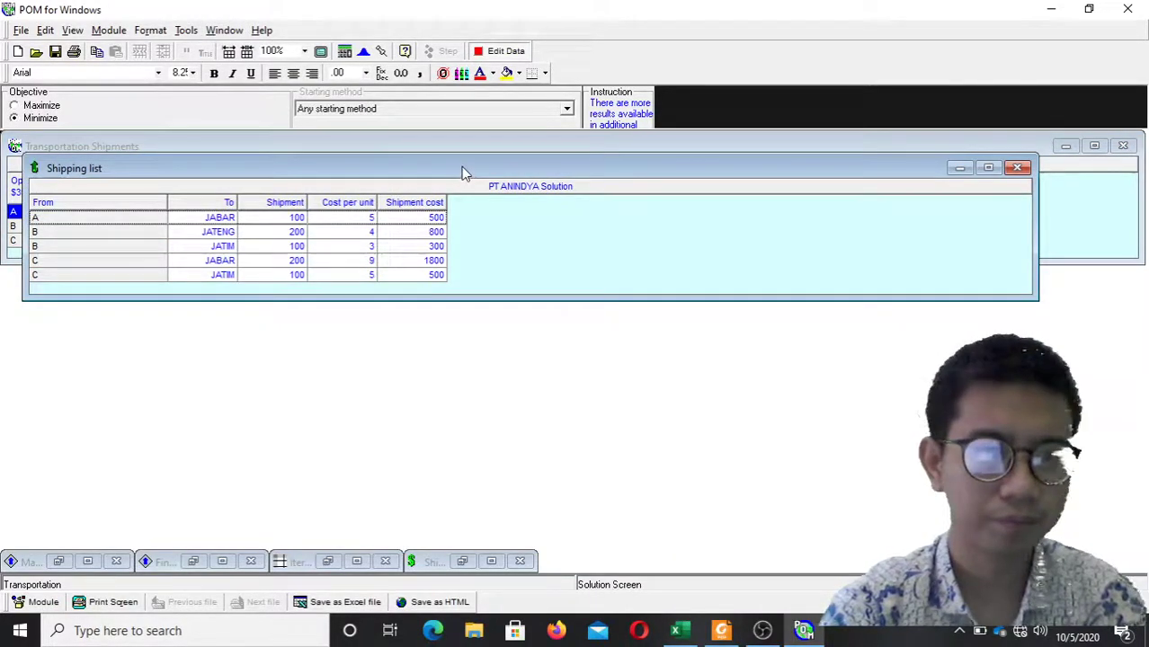
drag(464, 172, 470, 251)
click(1023, 245)
View the Final Solution Table of the PT ANINDYA solution and close it.
click(217, 31)
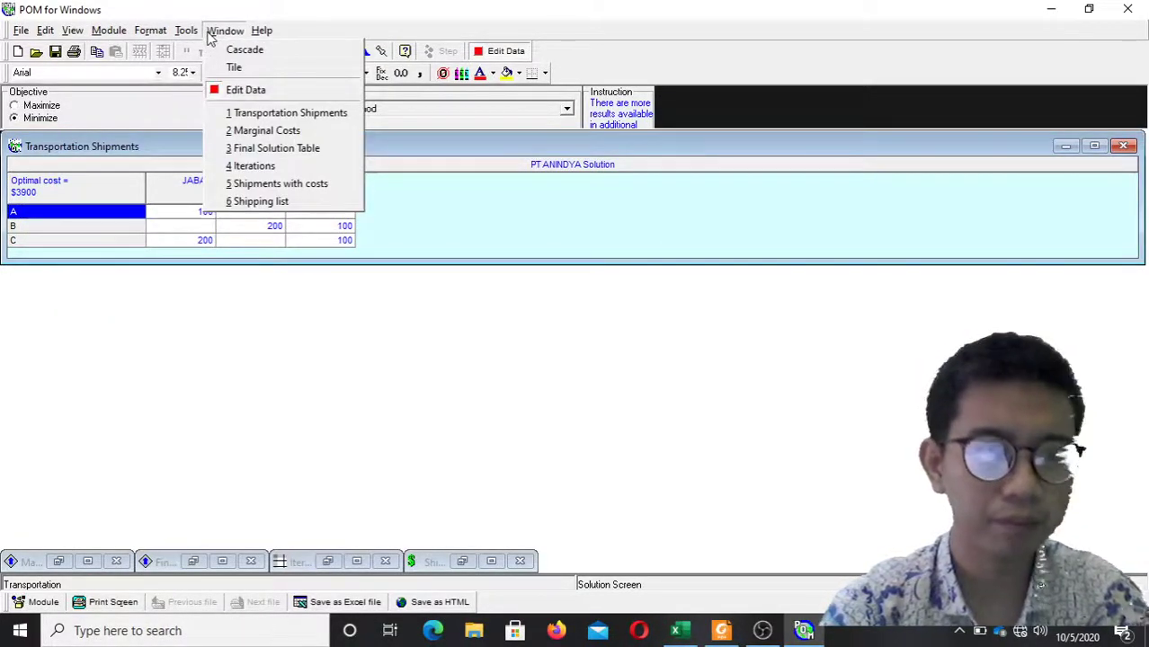
click(275, 149)
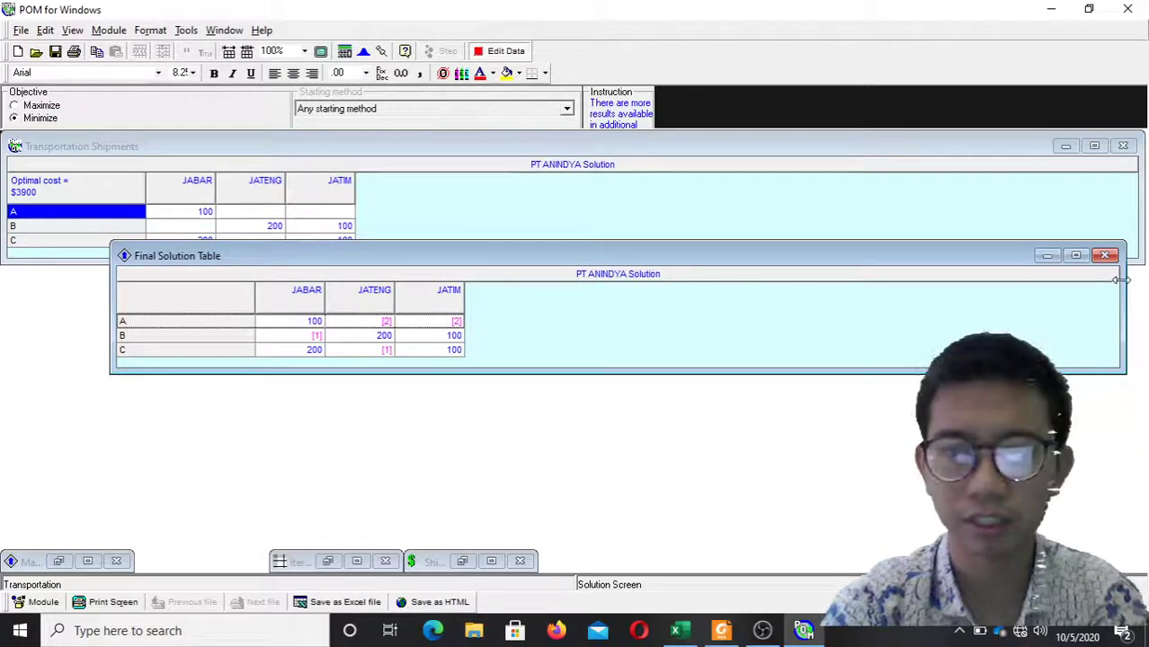
click(1105, 257)
View the Shipments with costs results beneath the Transportation Shipments table and close them.
click(226, 30)
click(226, 29)
click(229, 30)
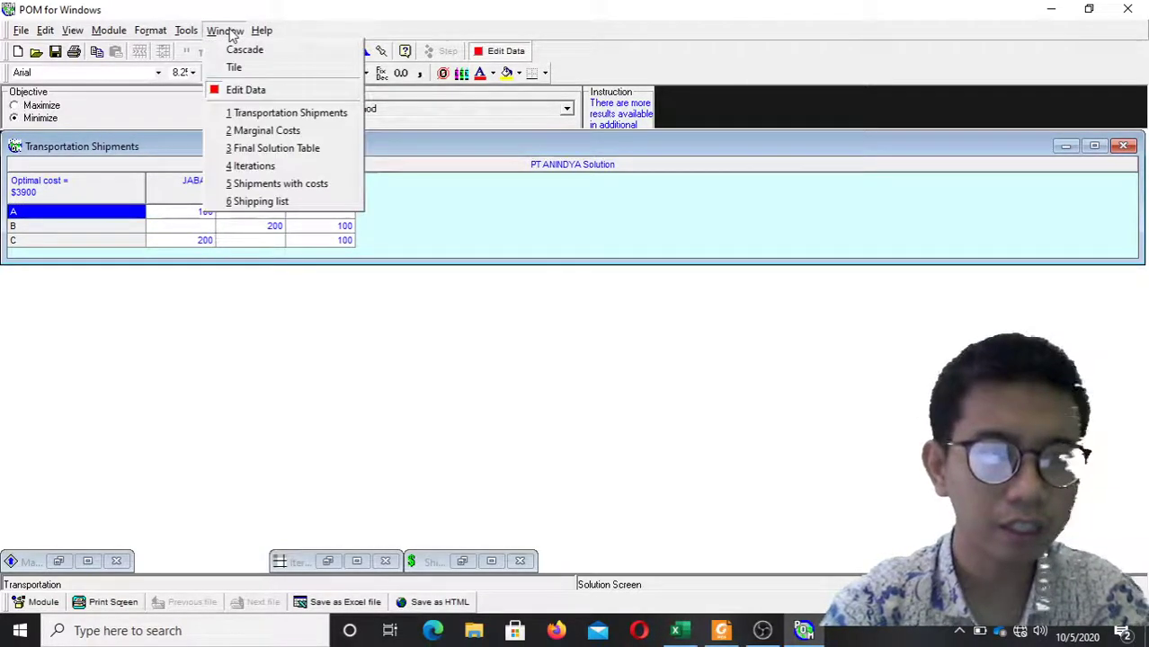
click(280, 185)
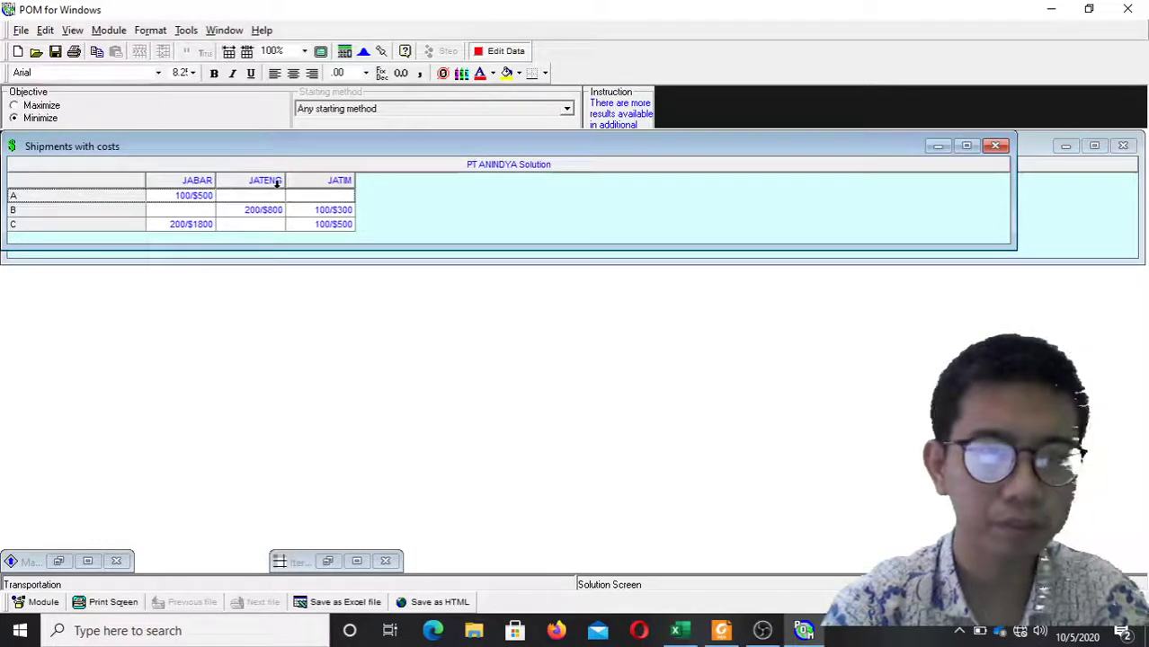
drag(379, 155, 390, 295)
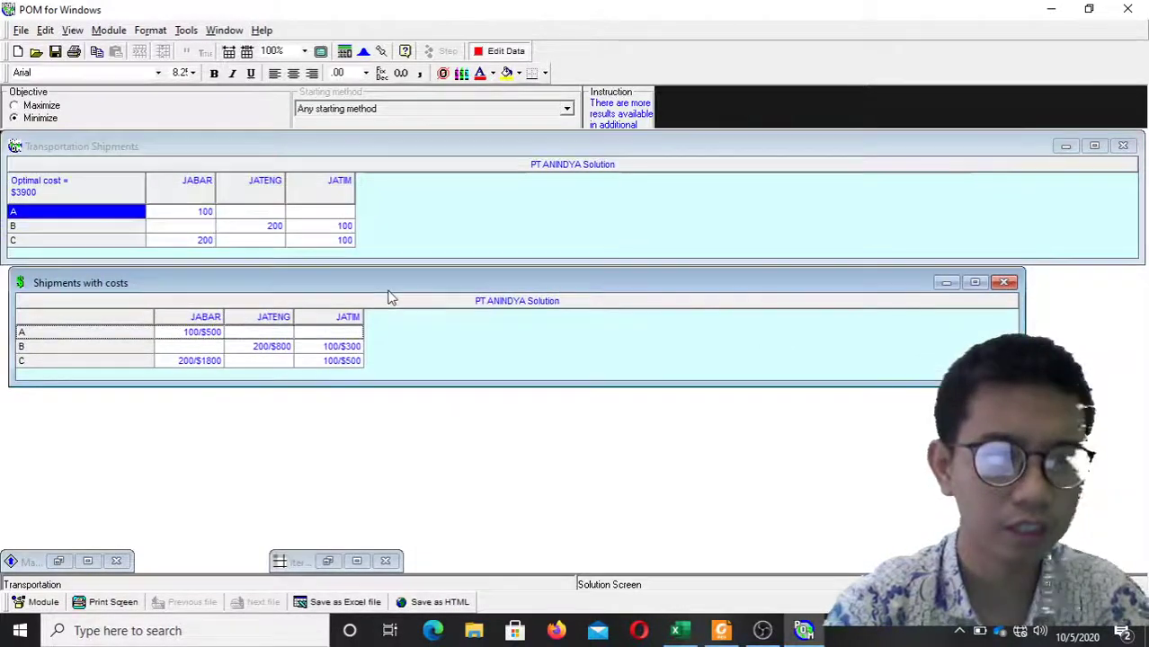
click(1003, 283)
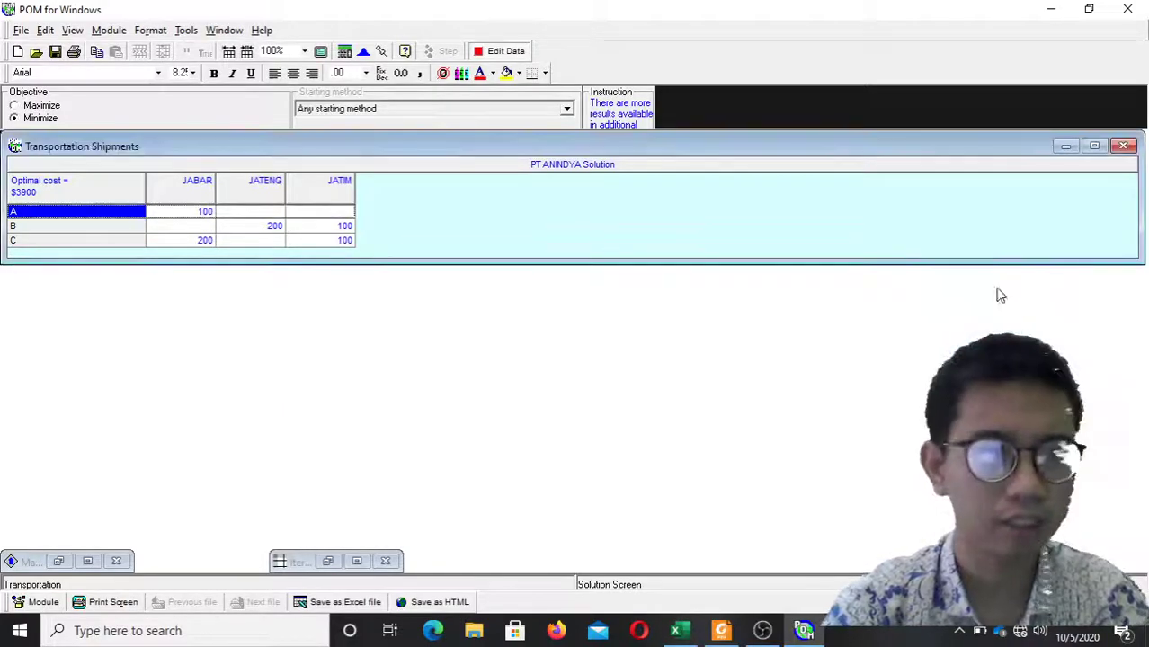
View the Iterations results of the PT ANINDYA solution and close them.
click(230, 30)
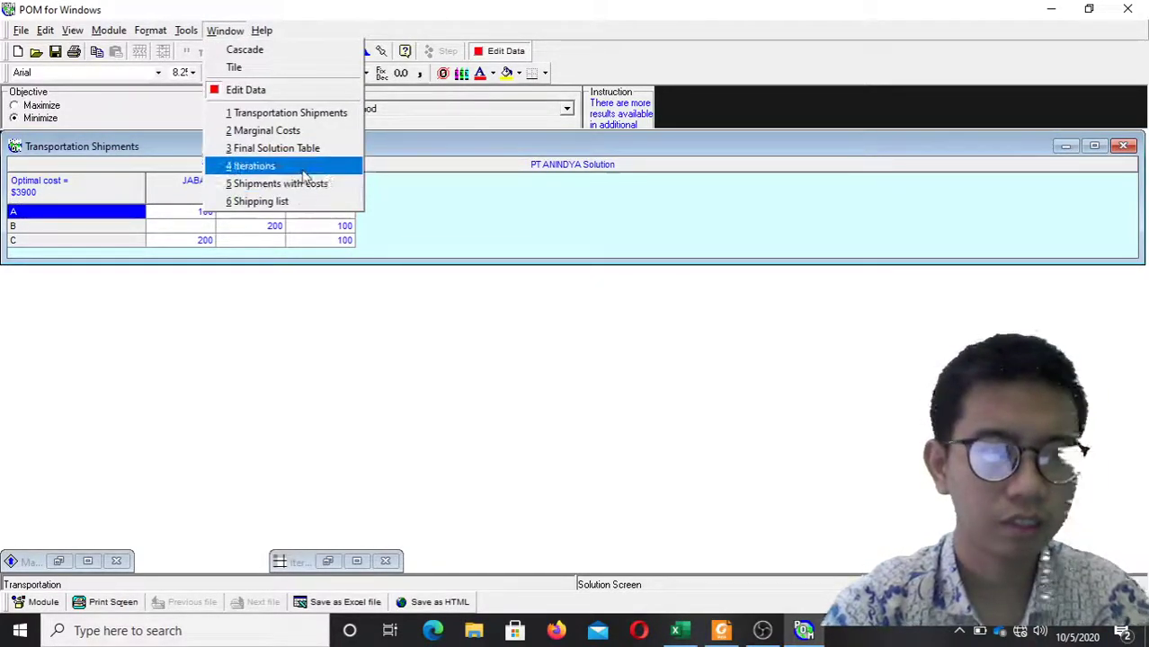
click(301, 167)
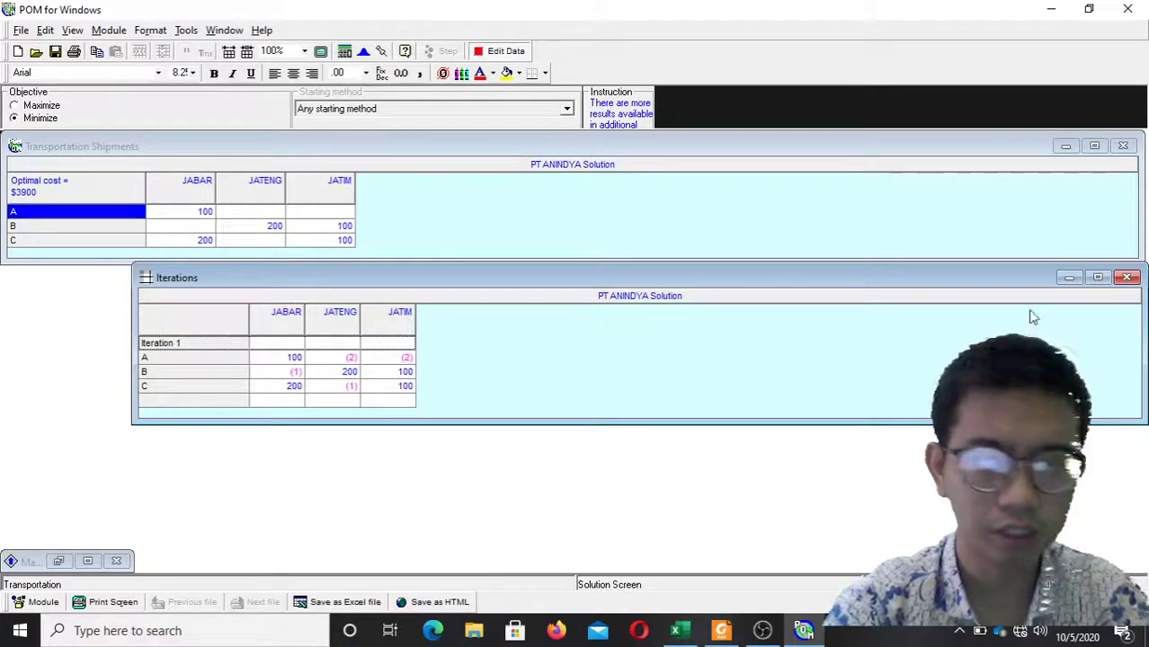
click(1126, 277)
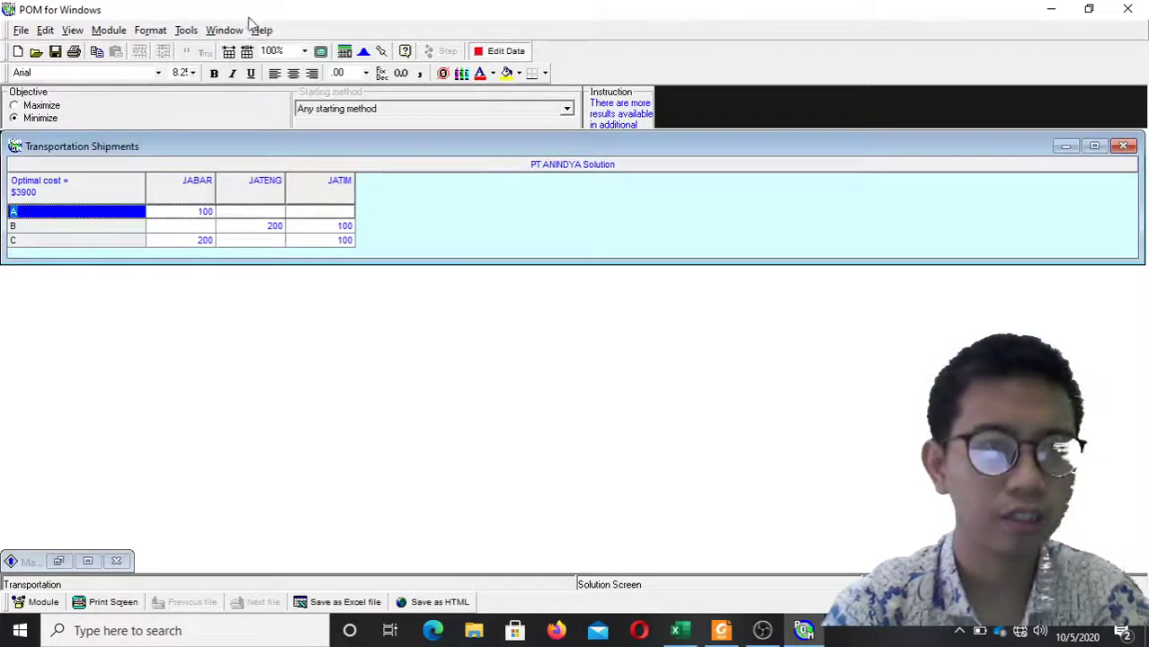
View the Marginal Costs table of the PT ANINDYA solution and close it.
click(225, 30)
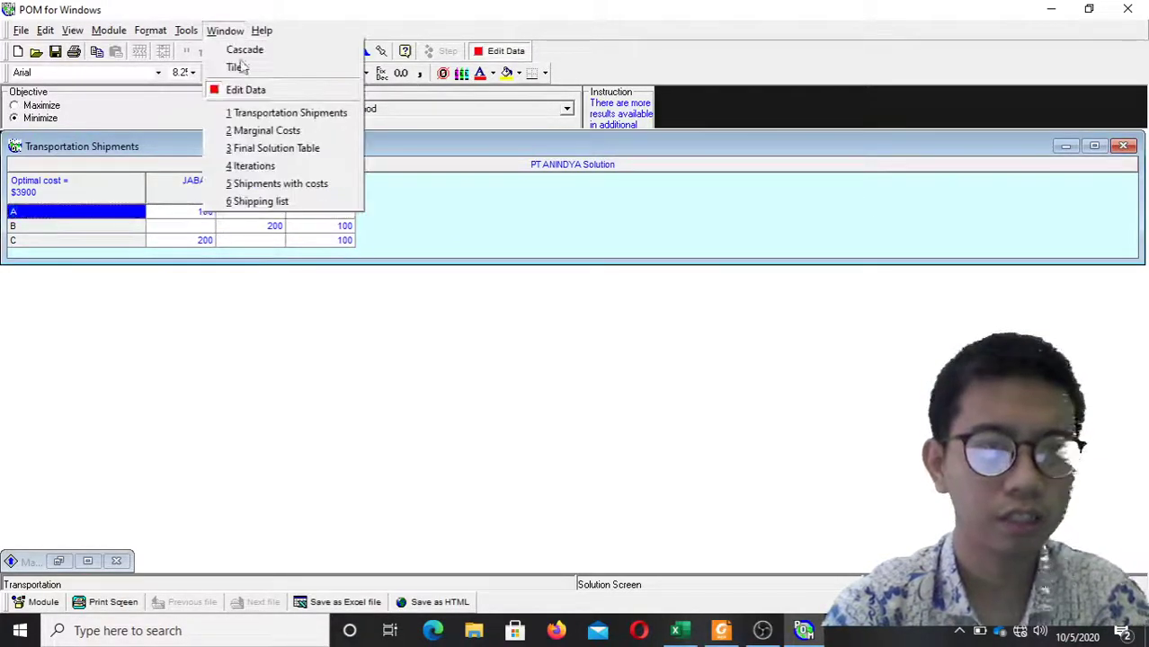
click(264, 131)
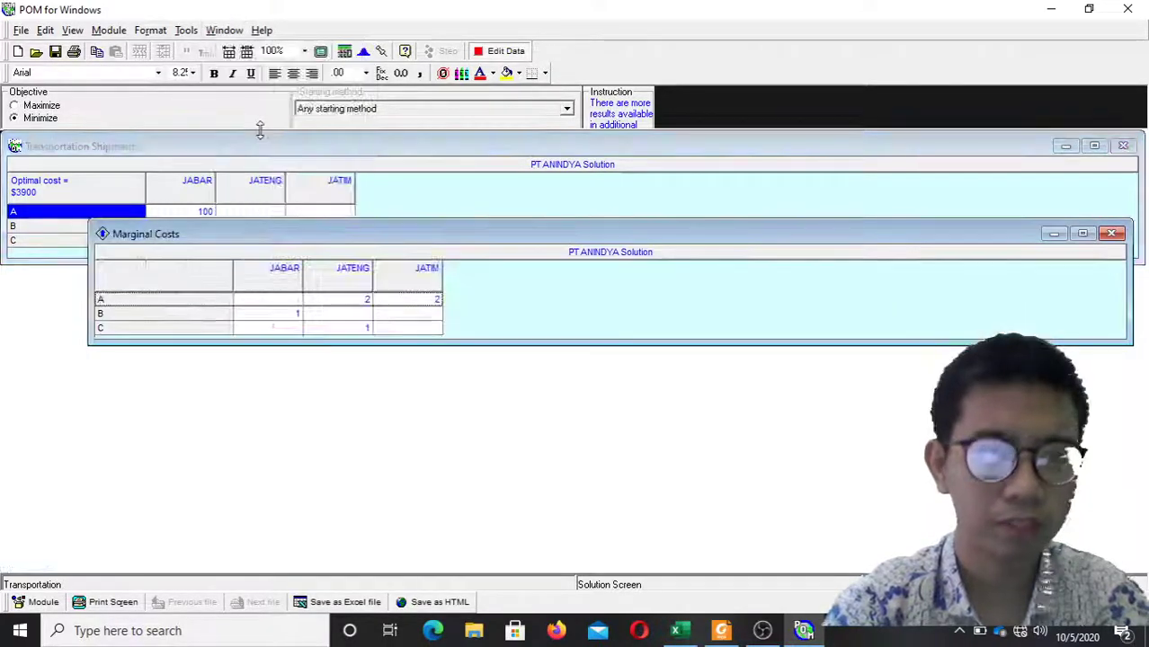
click(1111, 234)
Reopen the Shipping list results and place their window directly below the Transportation Shipments table.
click(224, 30)
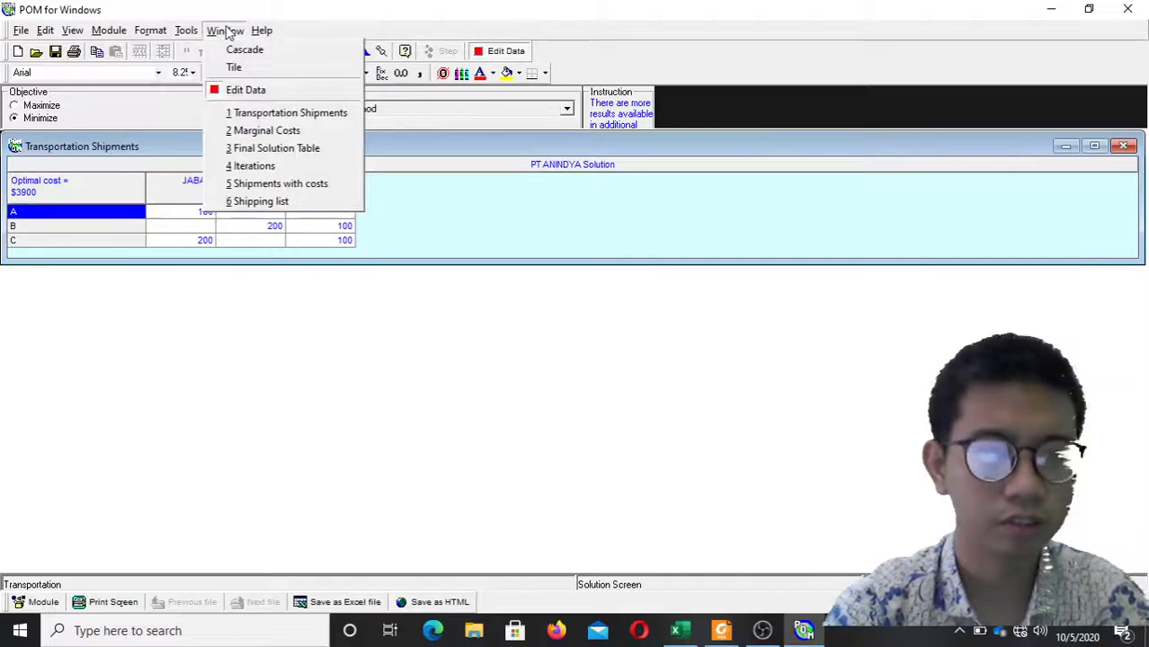
click(293, 202)
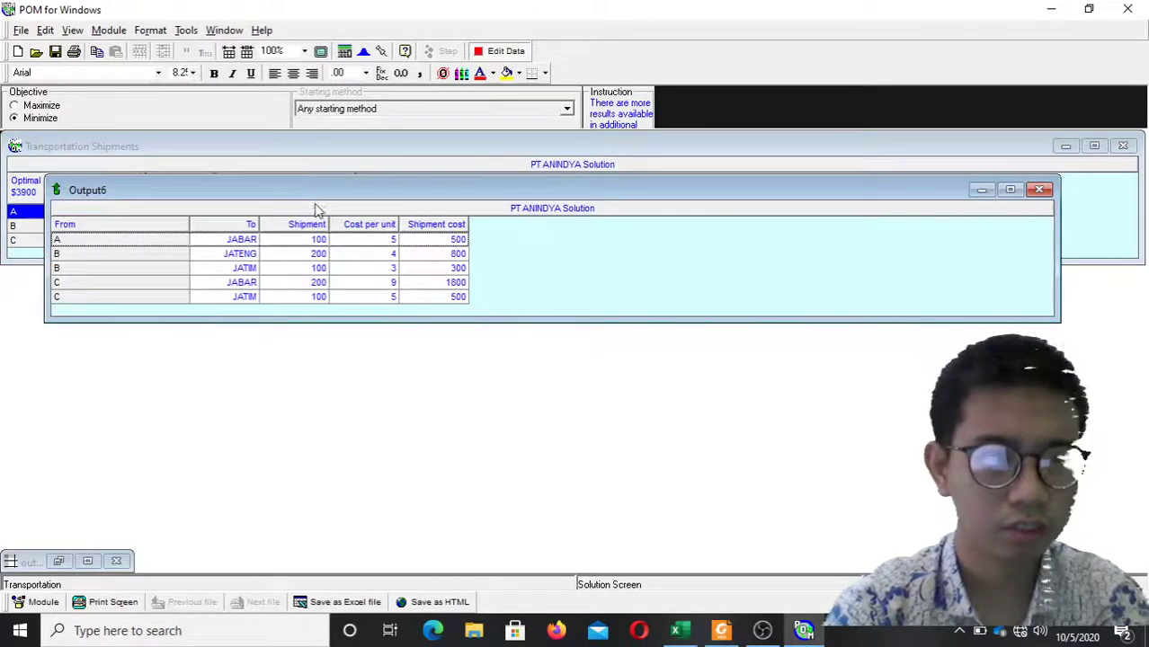
drag(313, 187, 277, 285)
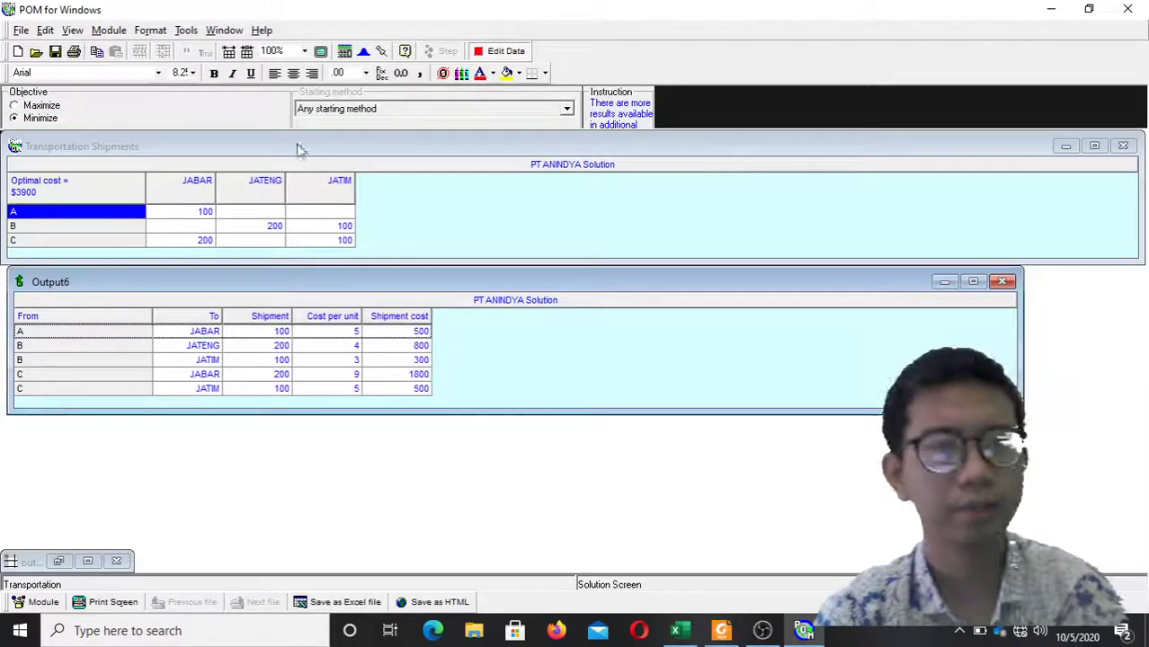
click(236, 32)
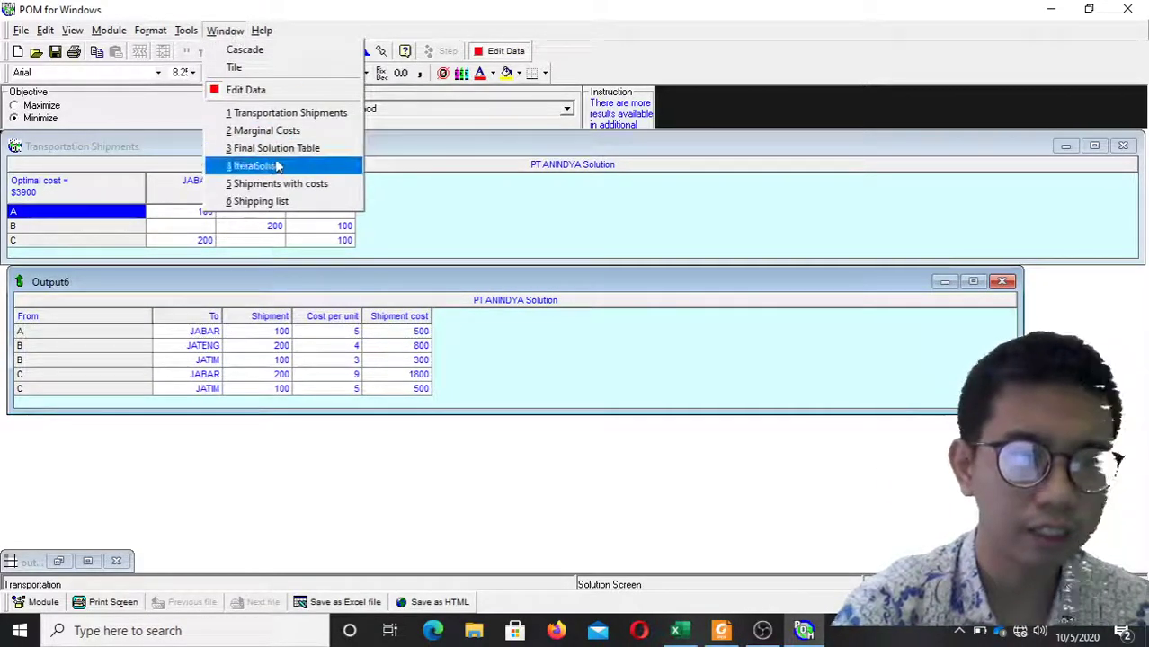
click(528, 187)
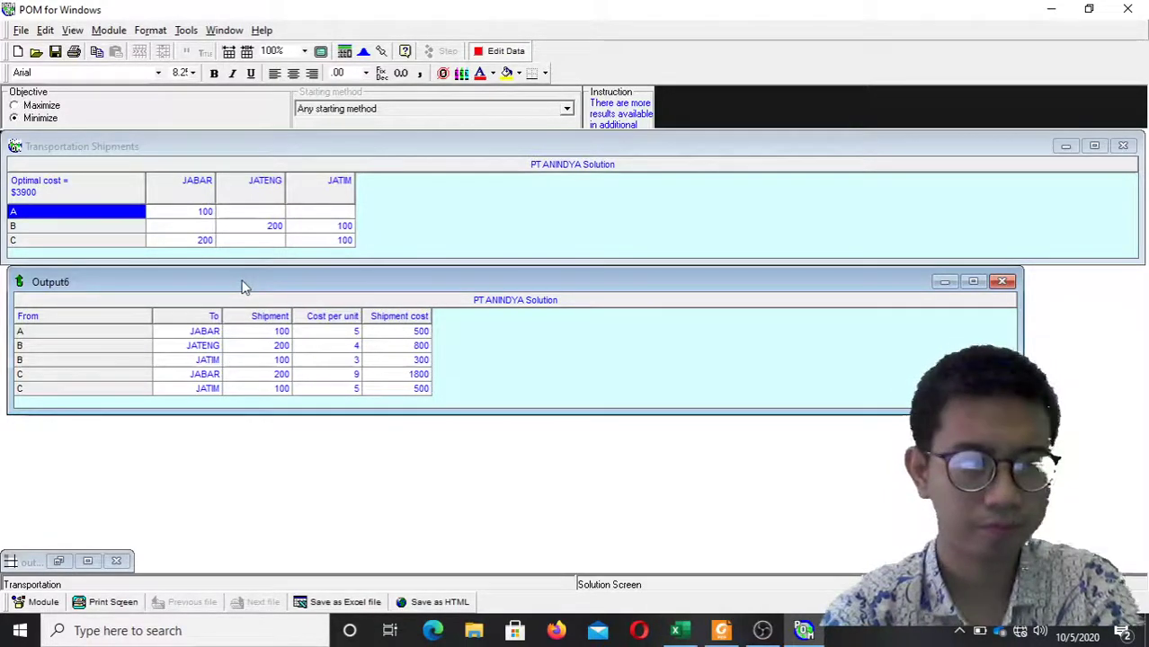
Switch to the PDF module in Foxit Reader, compare the Hasil Distribusi Alokasi table on page 31 with the shipping list, and return to POM.
click(722, 631)
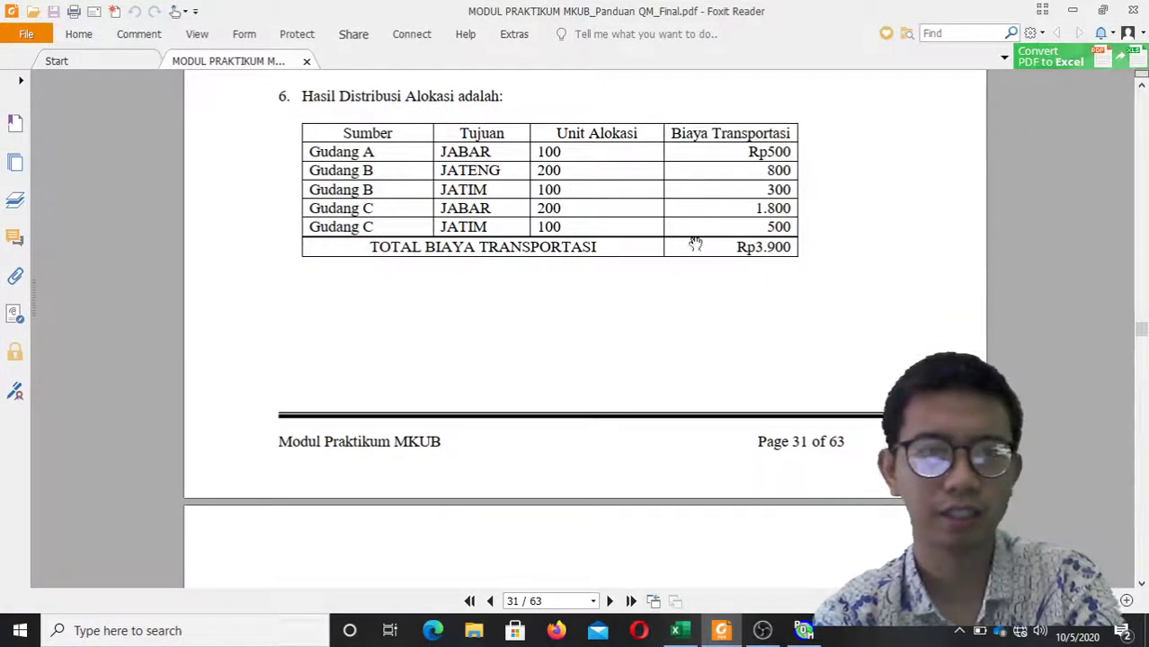
scroll(742, 229, down, 4)
scroll(742, 228, up, 3)
scroll(742, 228, up, 2)
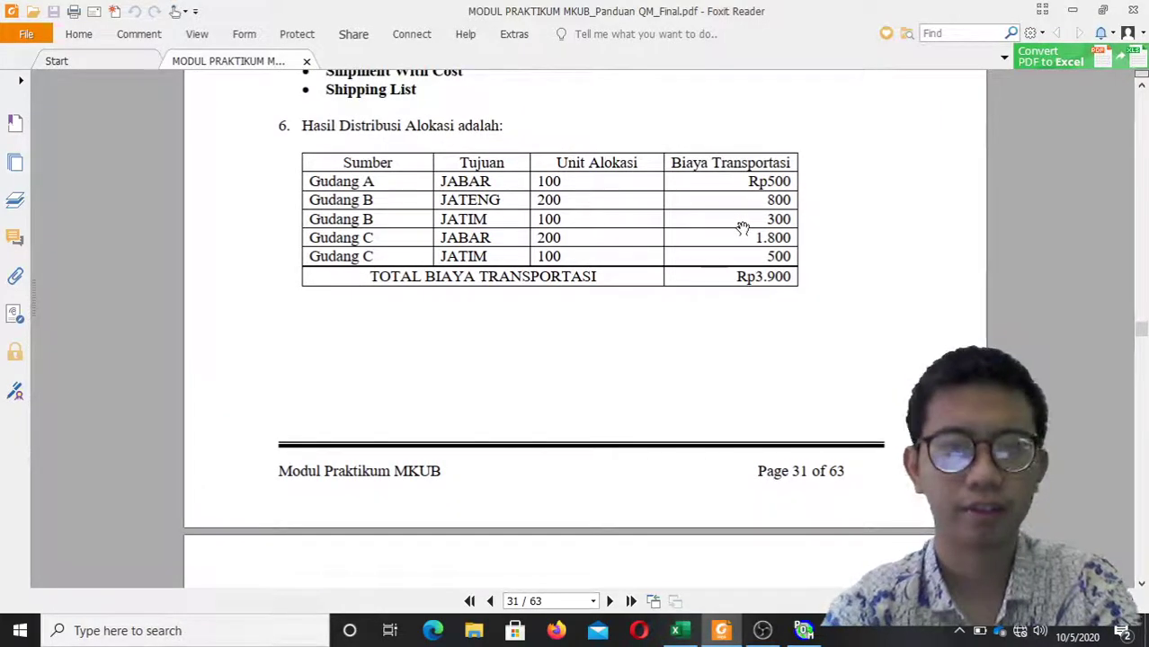
click(1076, 10)
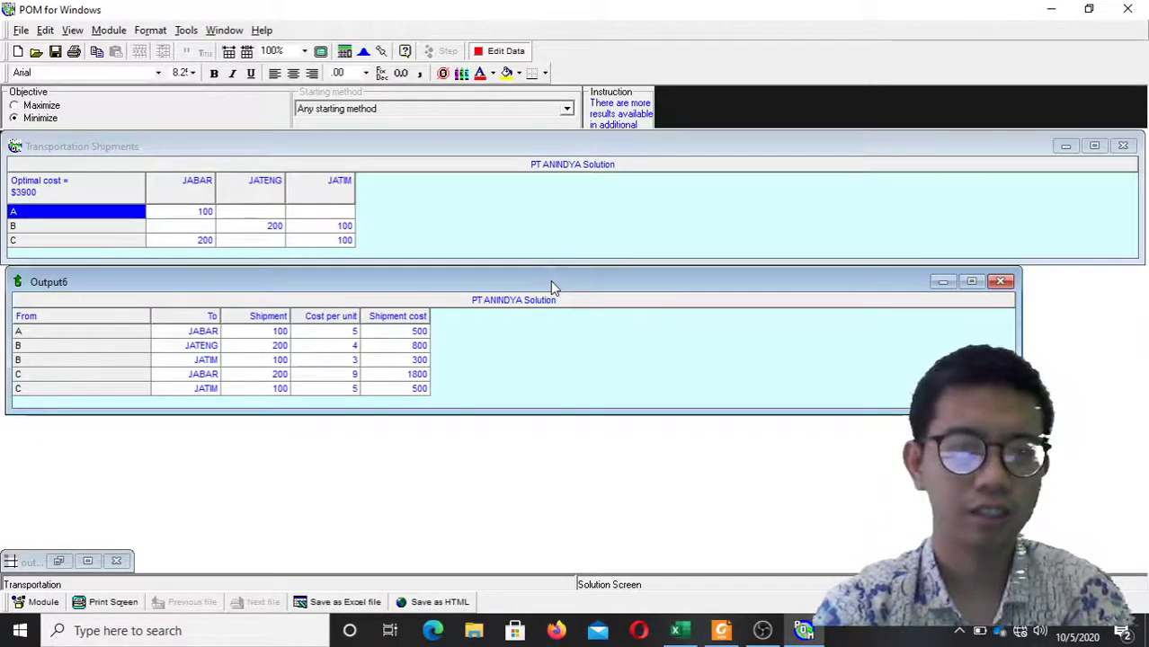
drag(550, 283, 550, 286)
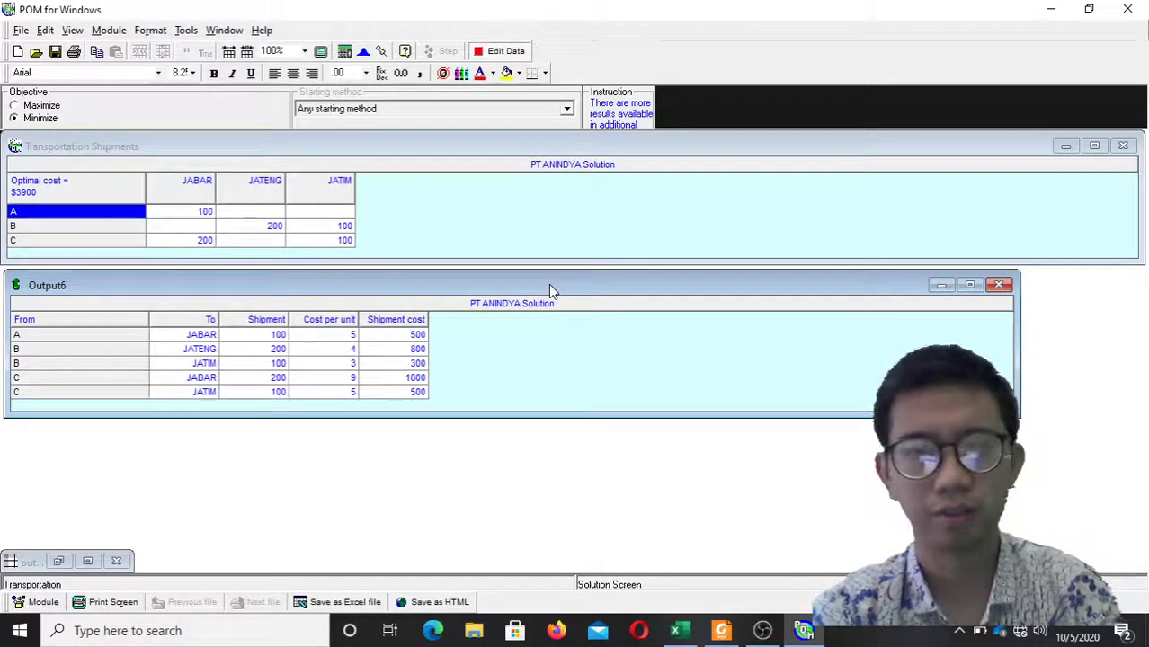